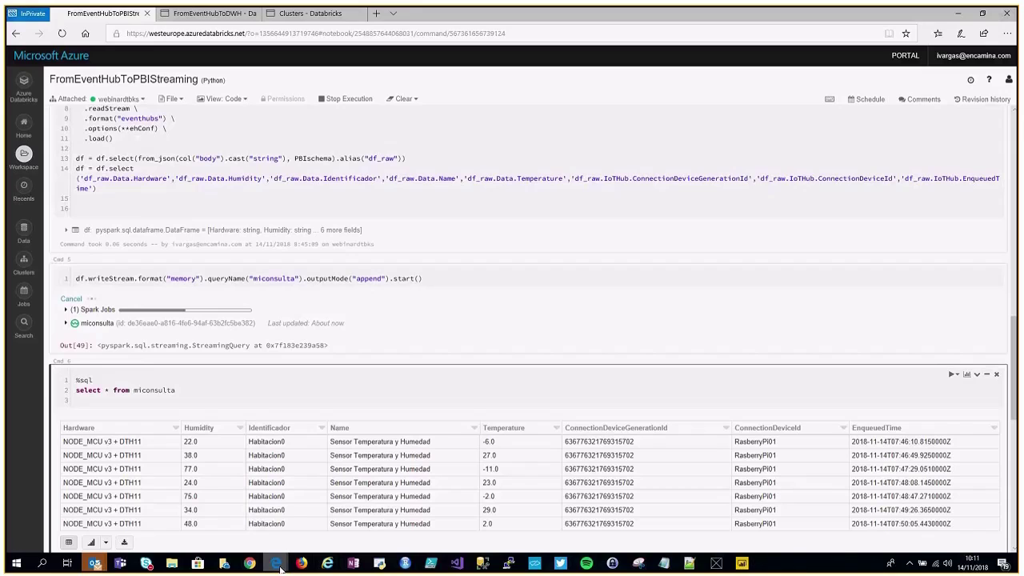
# Switch to the browser window with the Databricks driver logs and open portal.azure.com in a new tab.
pyautogui.moveTo(278, 568)
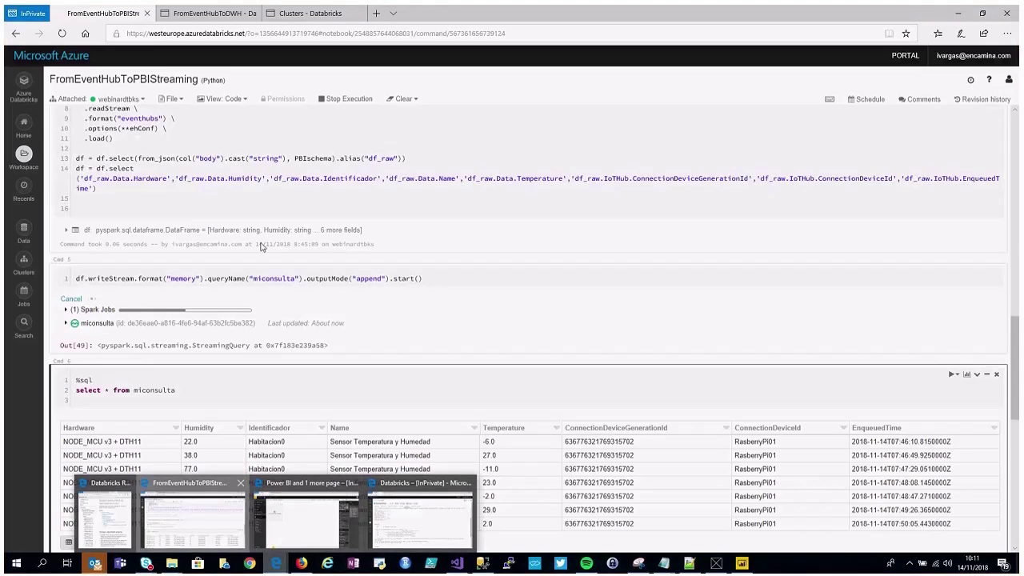
pyautogui.click(170, 506)
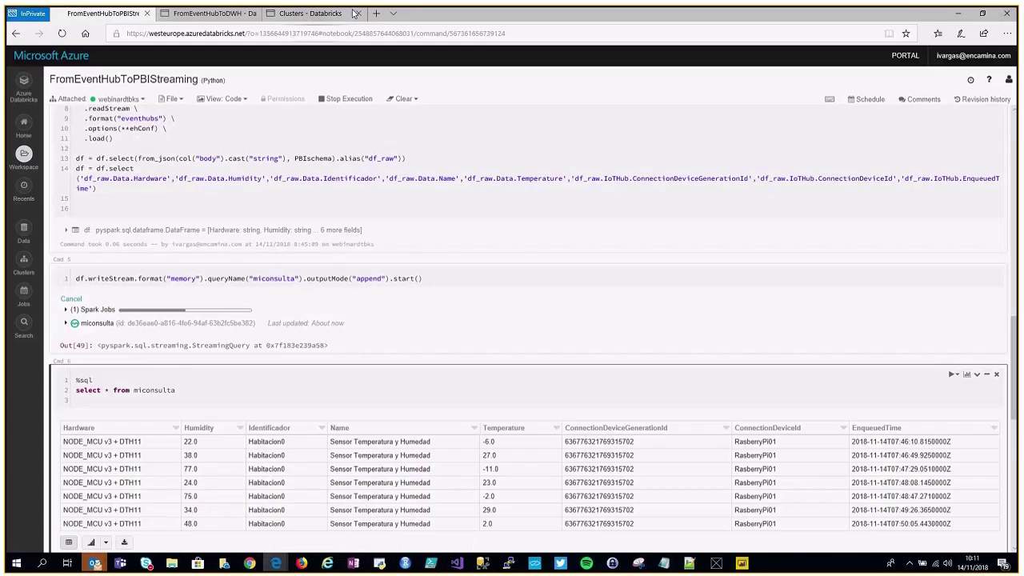
pyautogui.moveTo(276, 563)
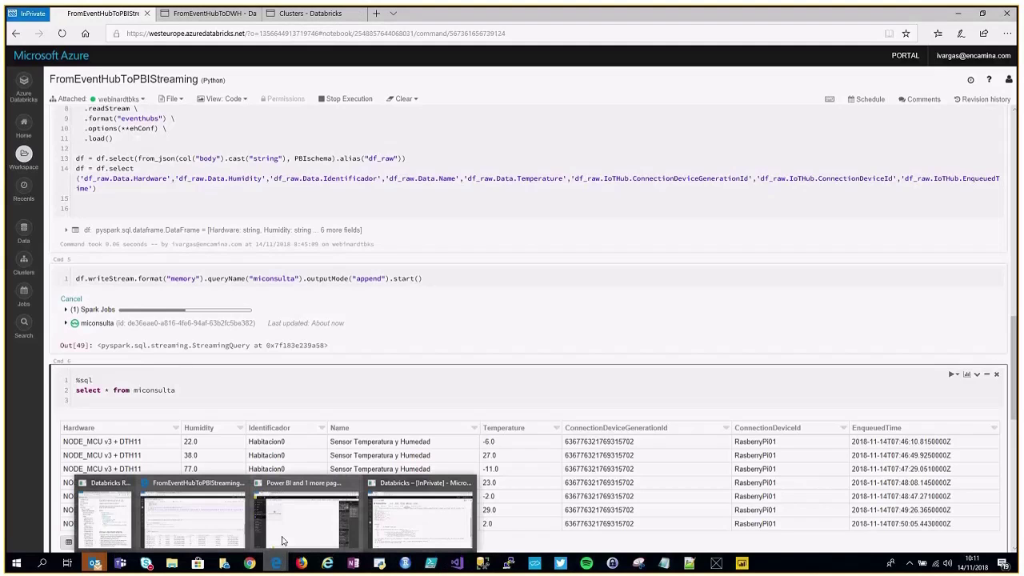
pyautogui.click(296, 520)
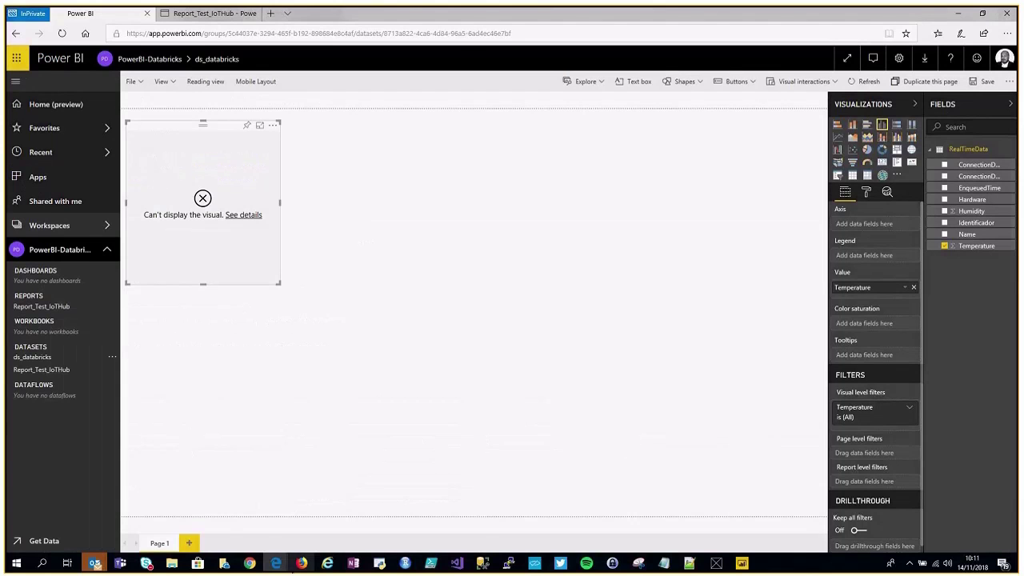
pyautogui.click(437, 513)
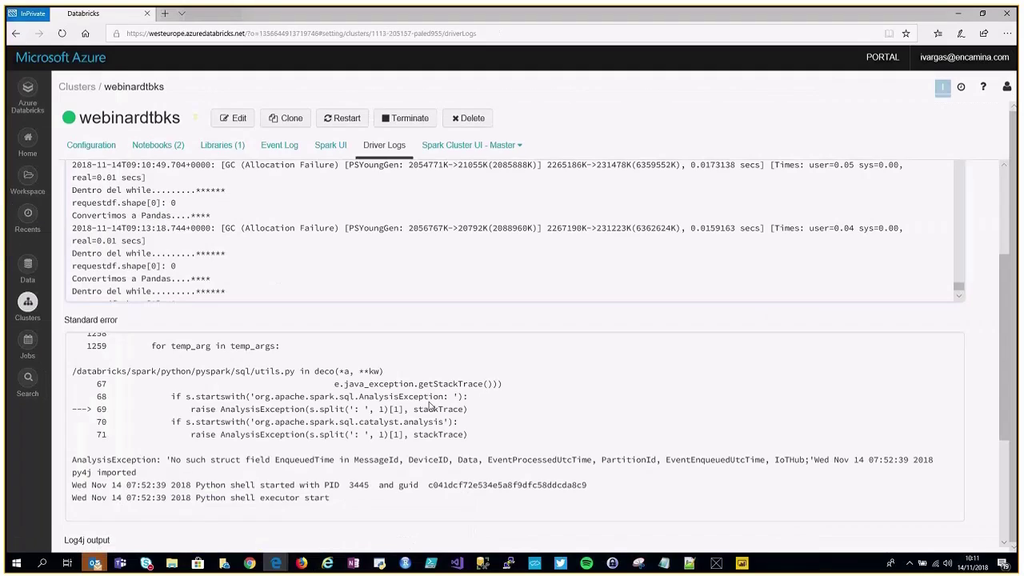
pyautogui.hotkey('ctrl', 't')
pyautogui.moveTo(722, 9)
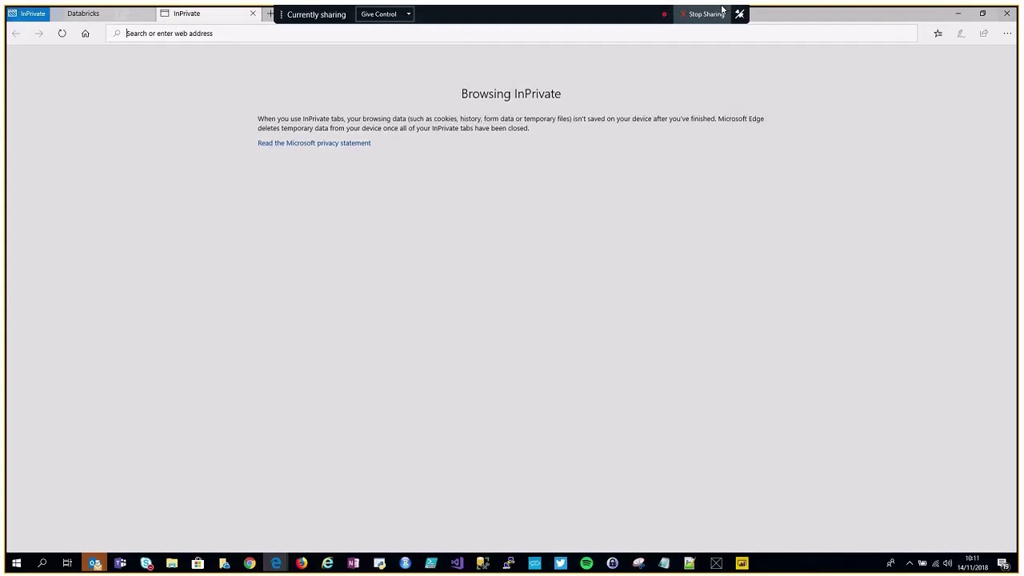
pyautogui.write('portal.azure.com/')
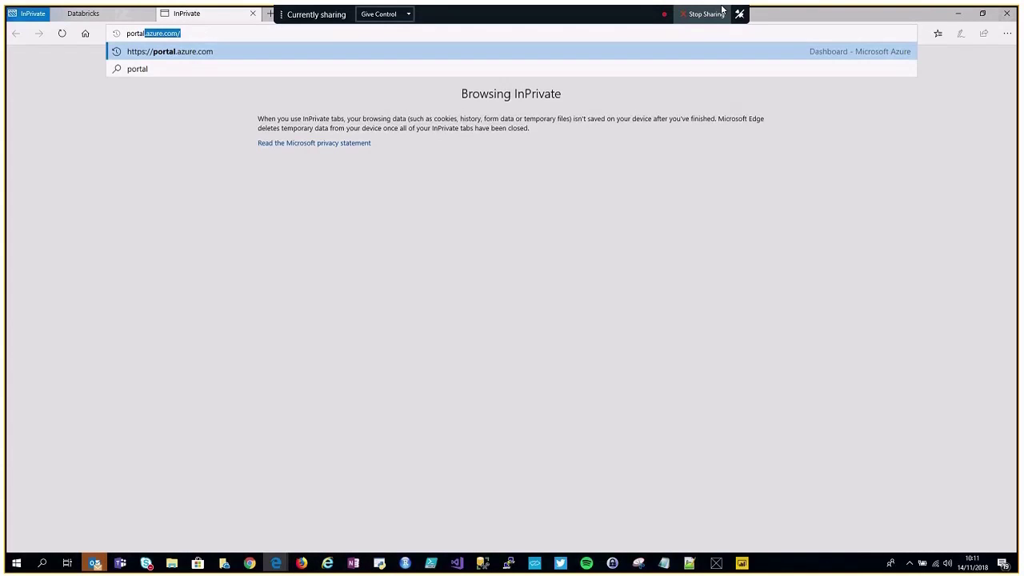
pyautogui.press('Return')
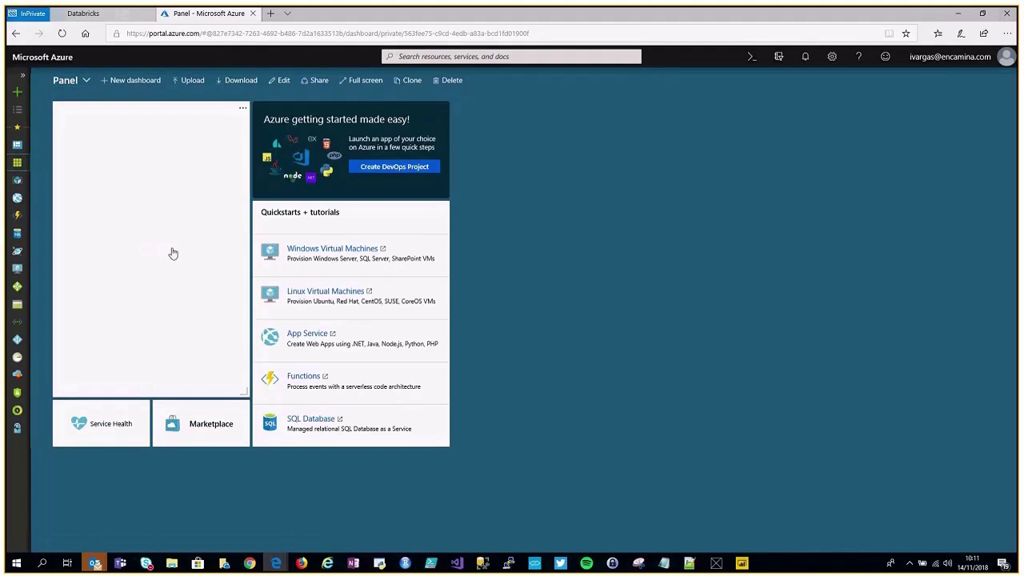
# Open the IoTHubDatabricks IoT Hub from all resources, refresh its overview and check the daily message usage.
pyautogui.click(175, 252)
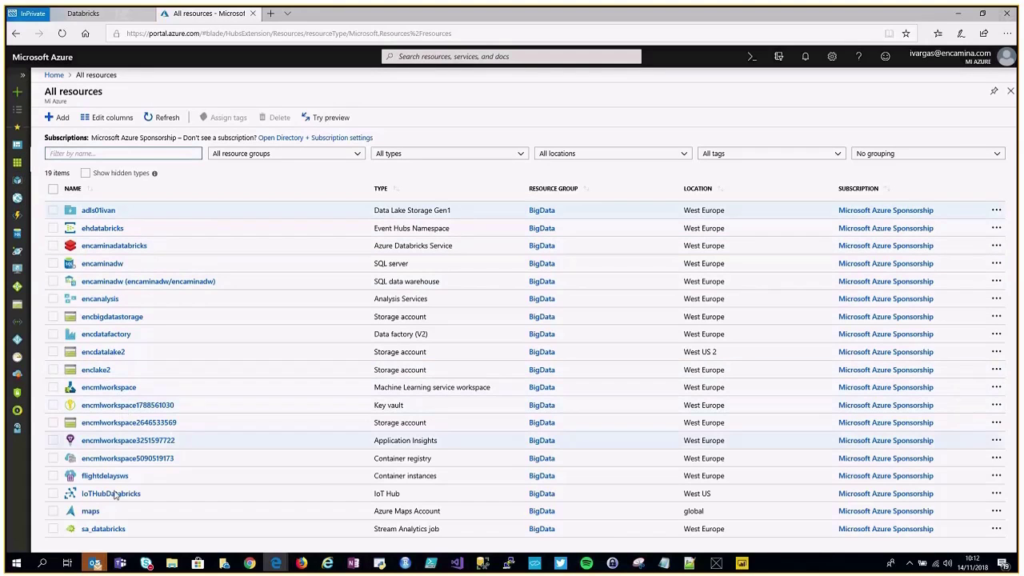
pyautogui.click(148, 494)
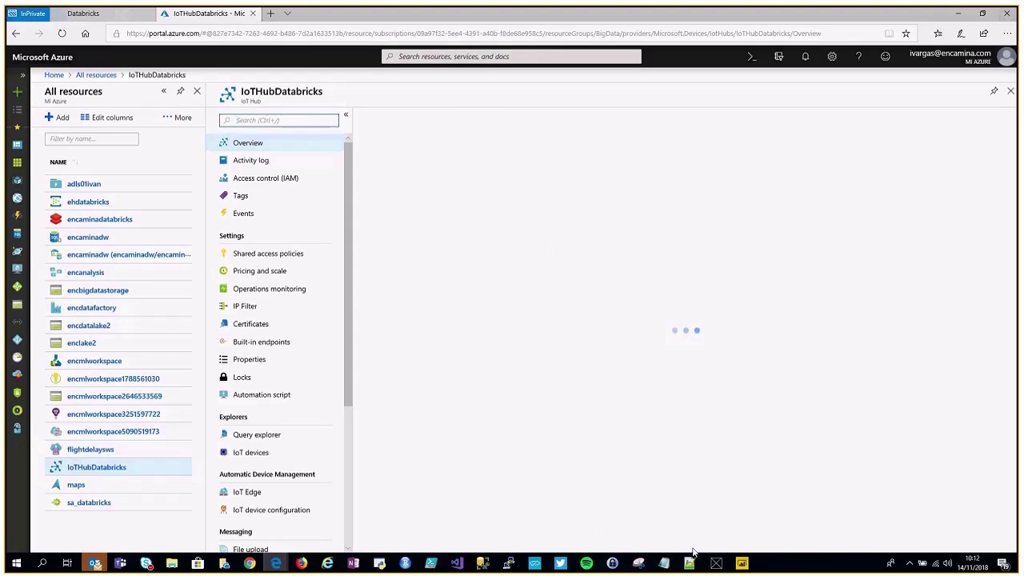
pyautogui.scroll(-4, 645, 321)
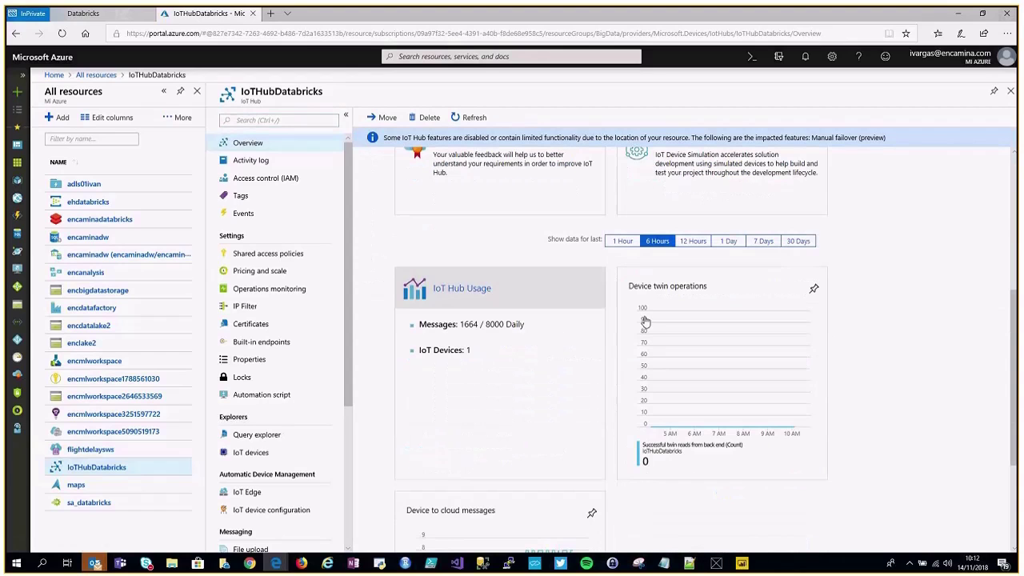
pyautogui.click(471, 118)
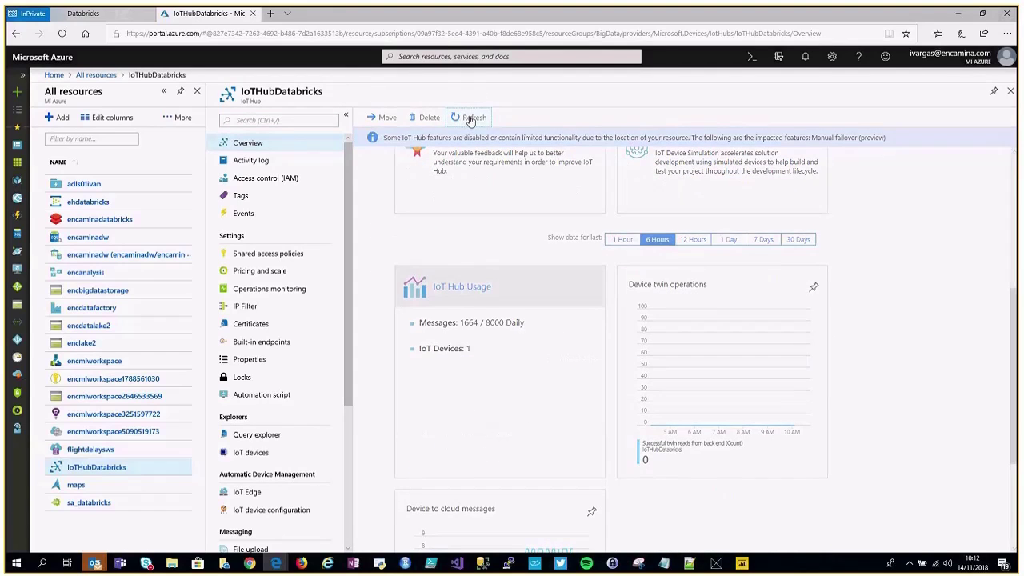
pyautogui.doubleClick(462, 322)
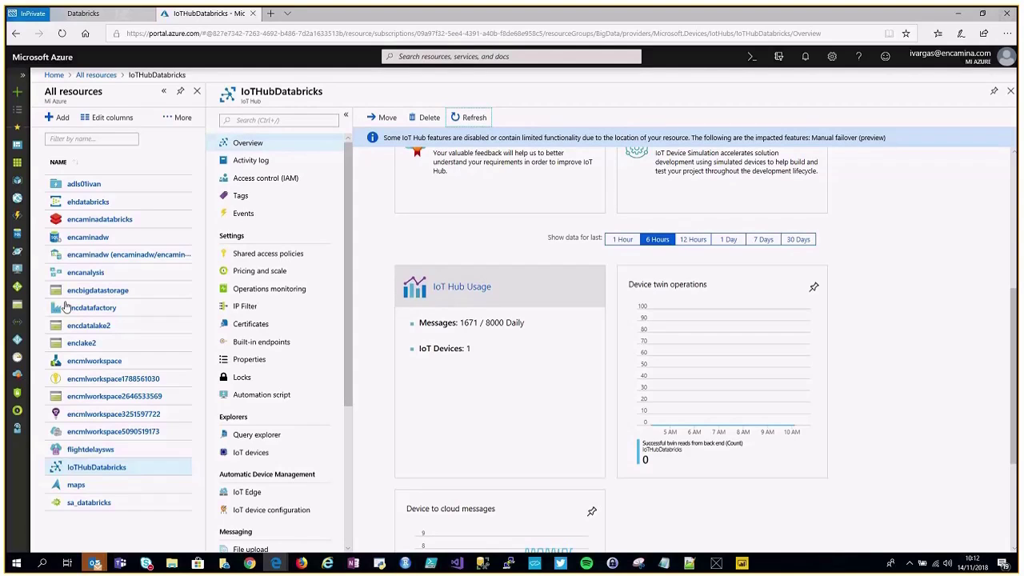
# View the device details of RasberryPi01 among the hub's IoT devices, then return to the device list.
pyautogui.scroll(3, 503, 304)
pyautogui.scroll(-1, 262, 396)
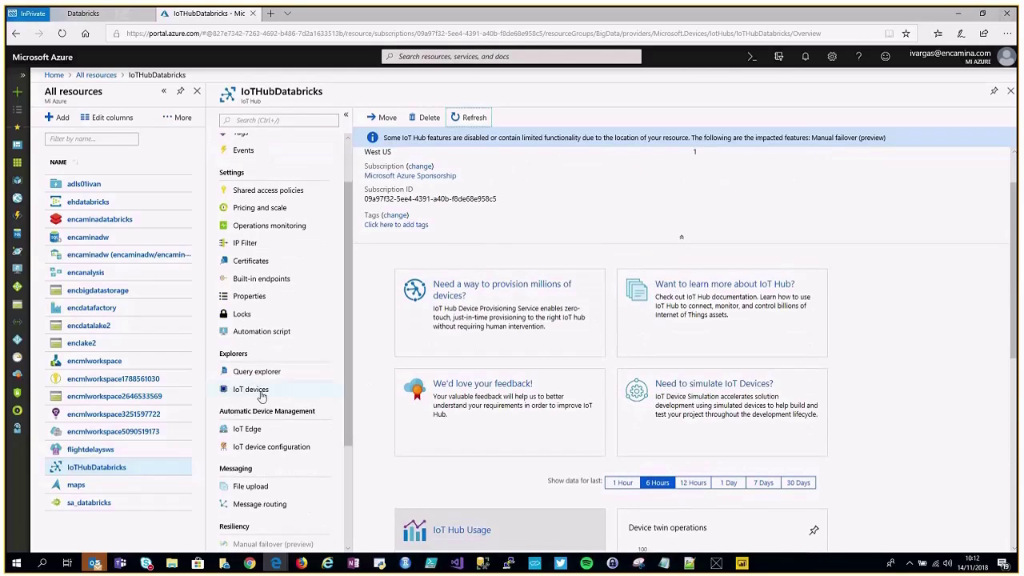
pyautogui.click(250, 390)
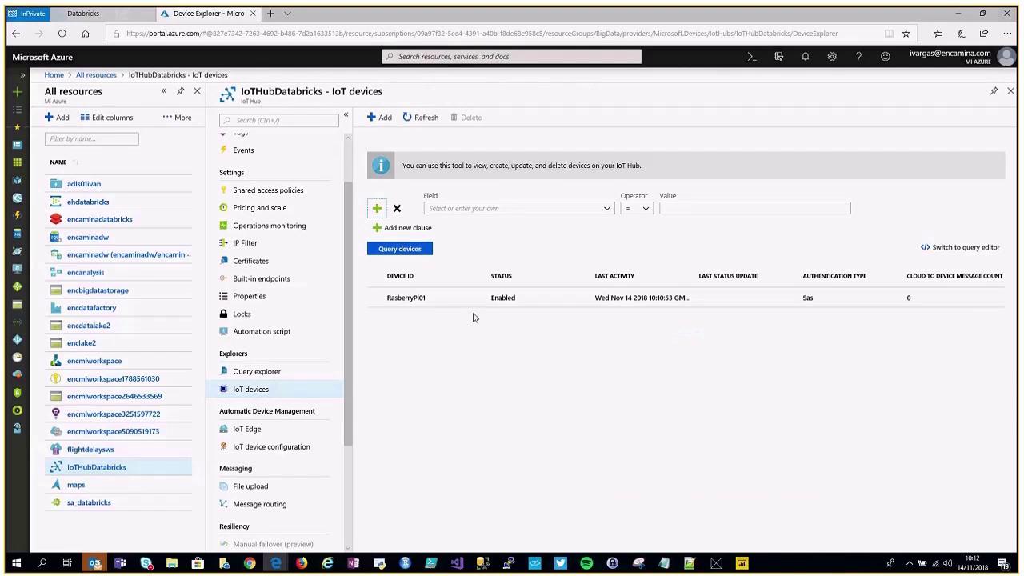
pyautogui.click(414, 303)
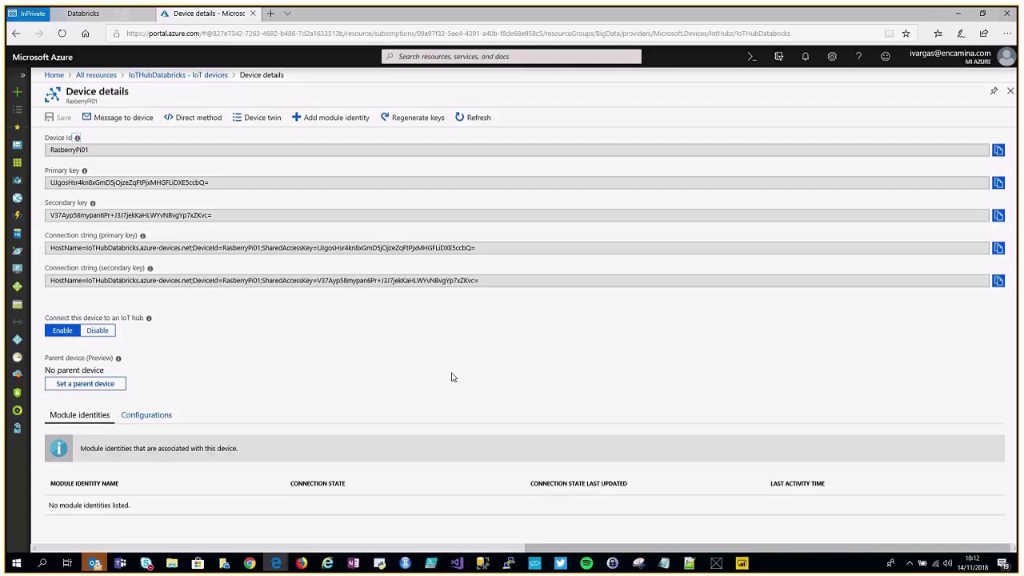
pyautogui.click(168, 74)
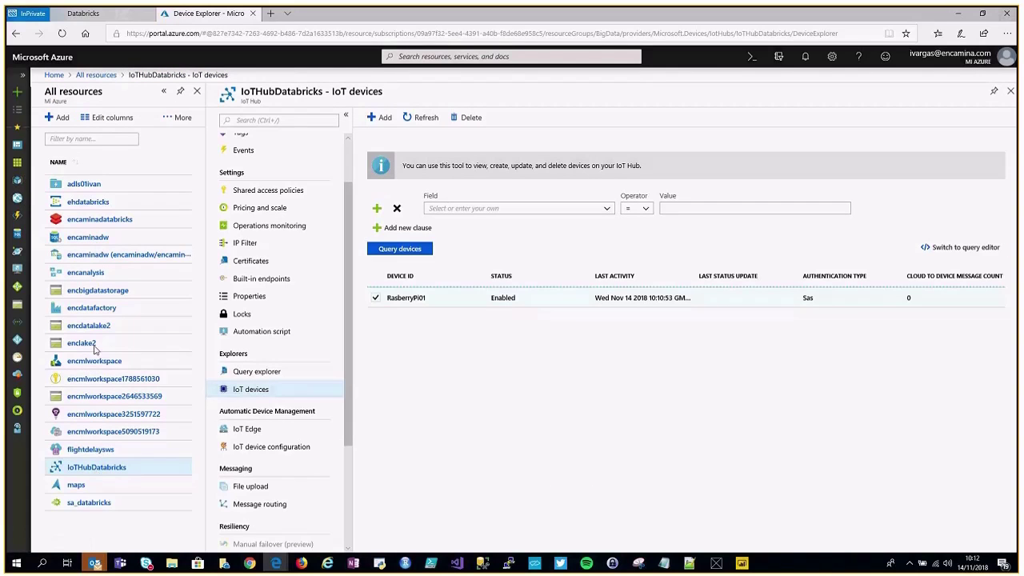
# Review the sa_databricks Stream Analytics job: its overview monitoring, inputs, outputs and query.
pyautogui.click(87, 502)
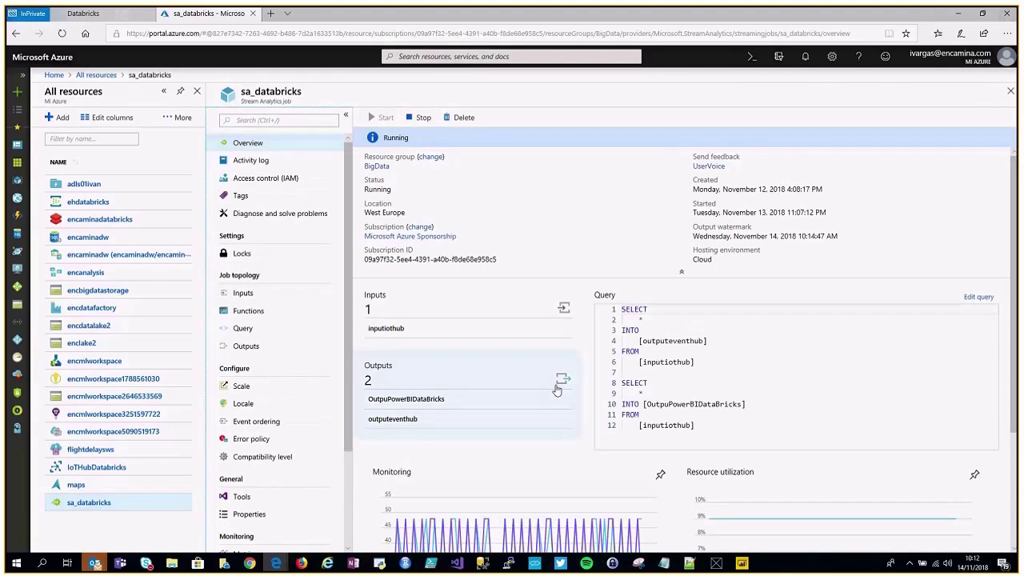
pyautogui.scroll(-1, 676, 539)
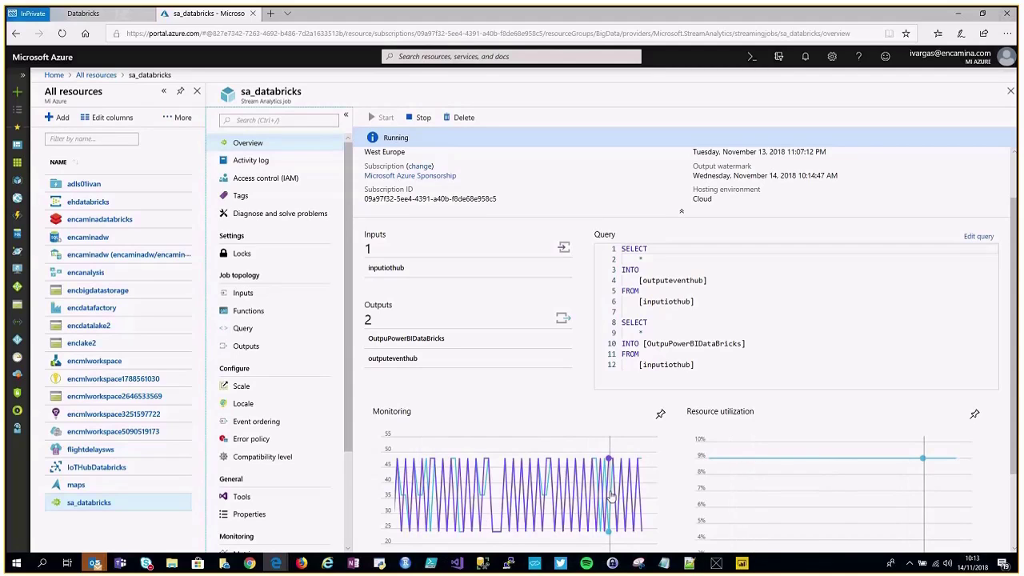
pyautogui.click(242, 294)
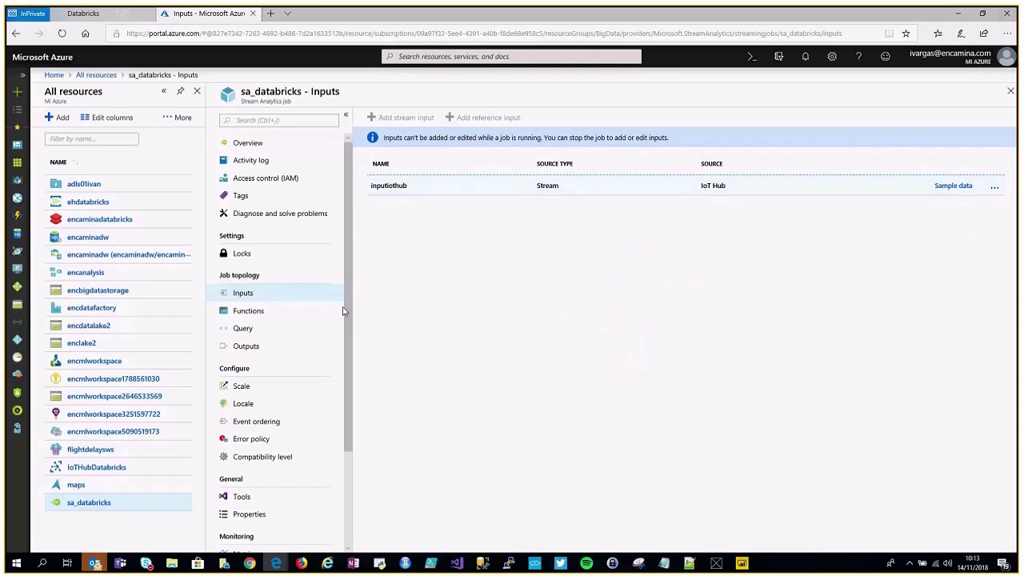
pyautogui.click(242, 346)
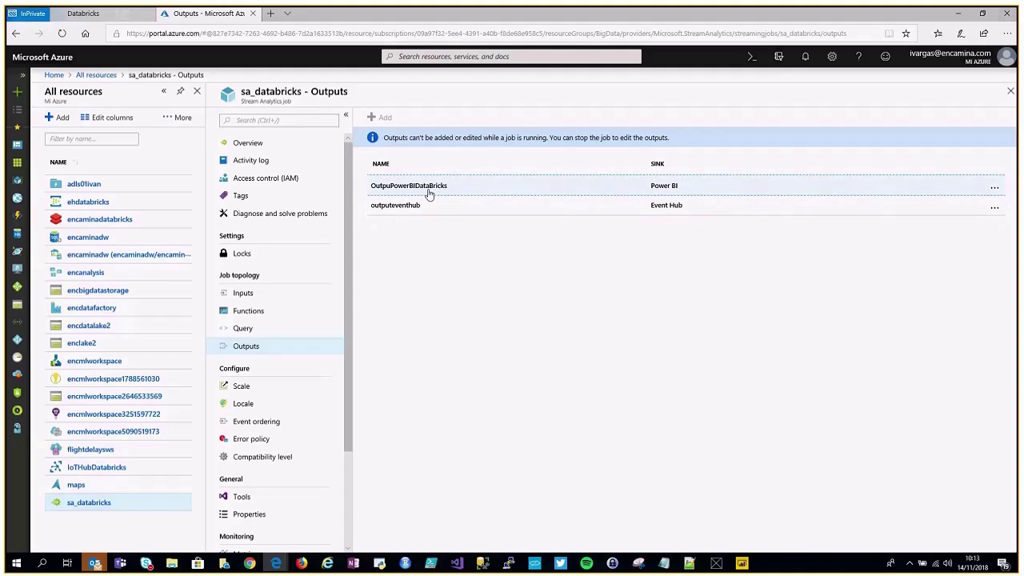
pyautogui.click(244, 330)
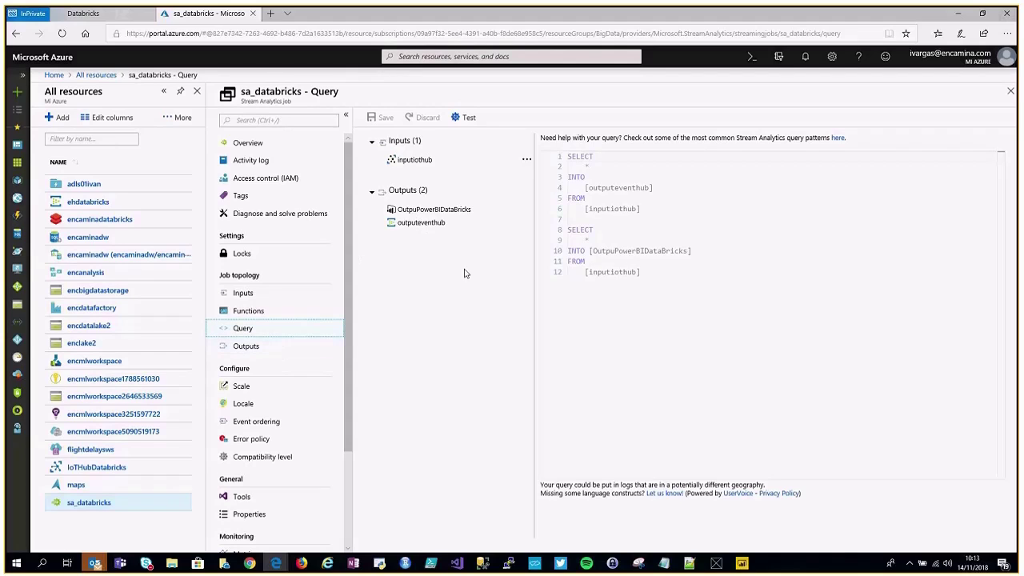
pyautogui.click(359, 304)
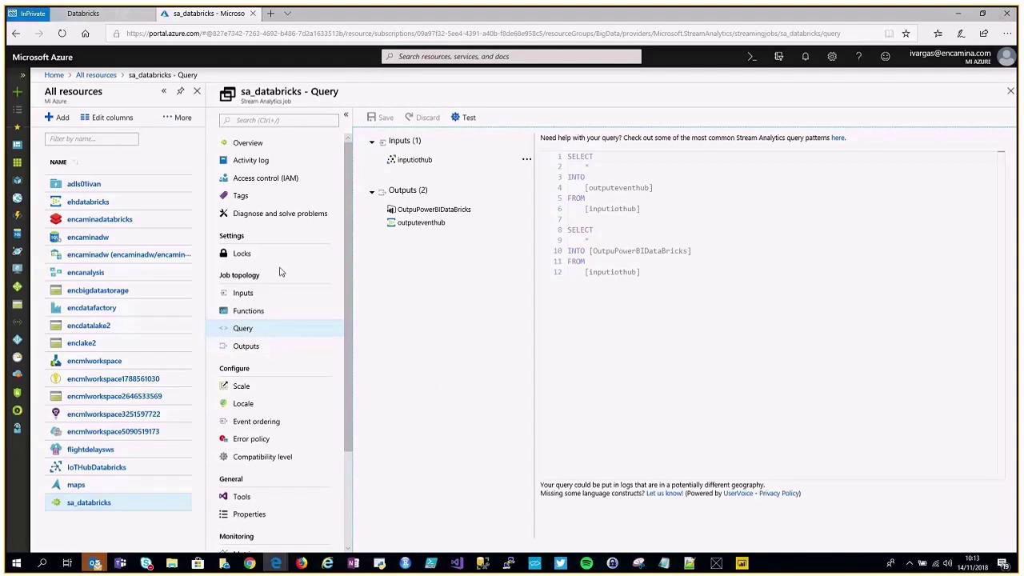
# Open the capture settings of the monitor event hub in the ehdatabricks namespace.
pyautogui.click(91, 206)
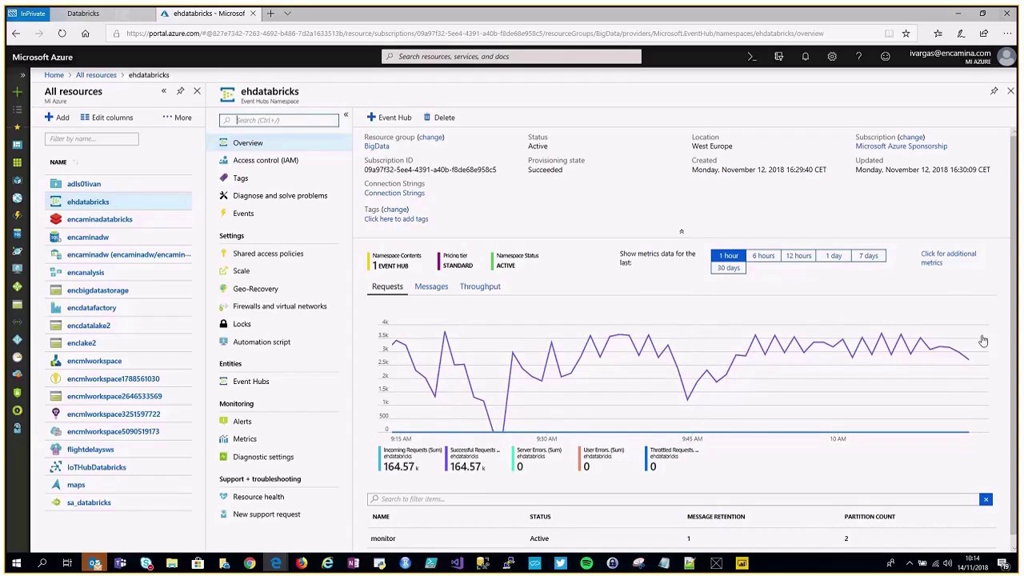
pyautogui.click(250, 384)
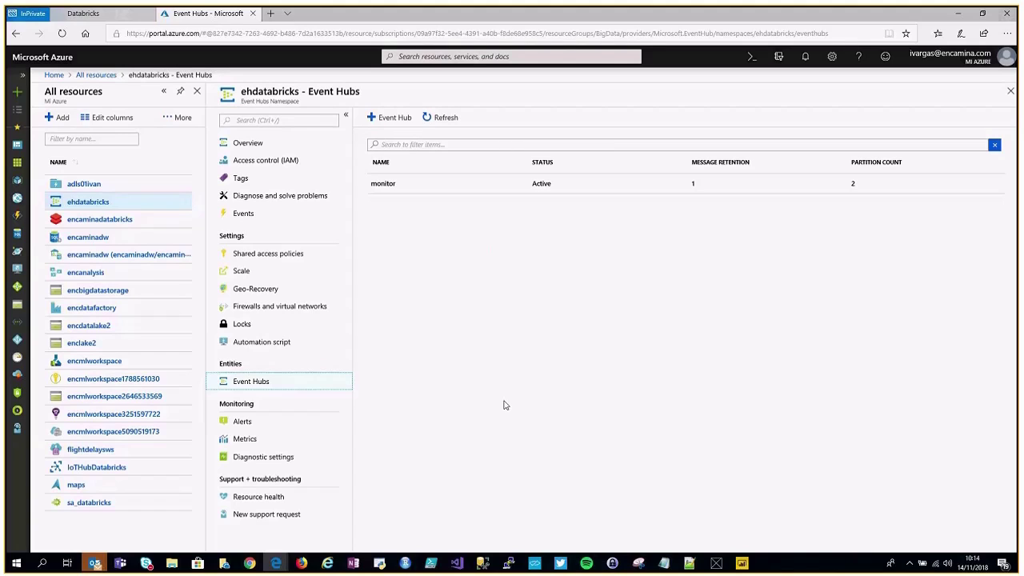
pyautogui.click(384, 186)
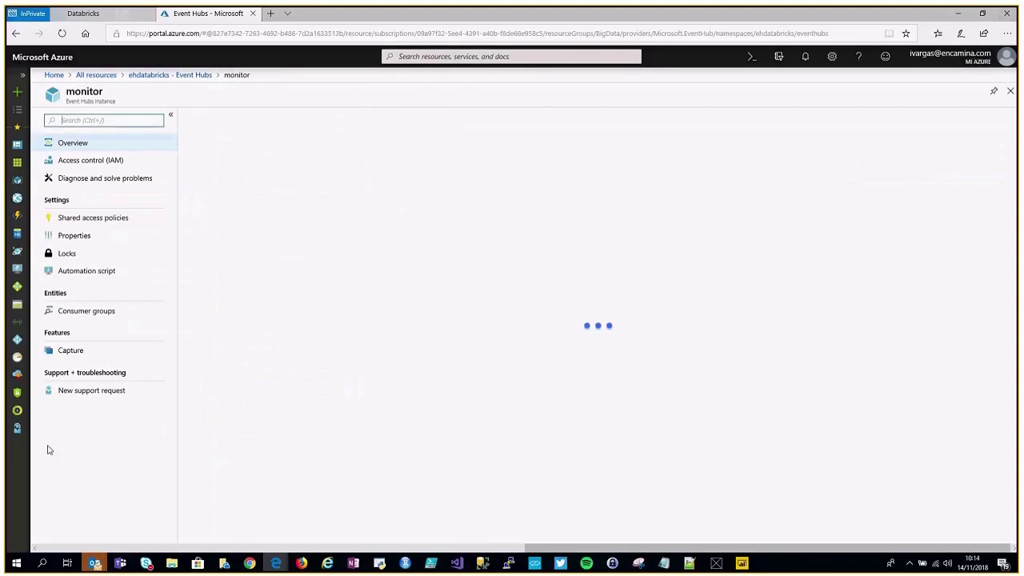
pyautogui.click(67, 352)
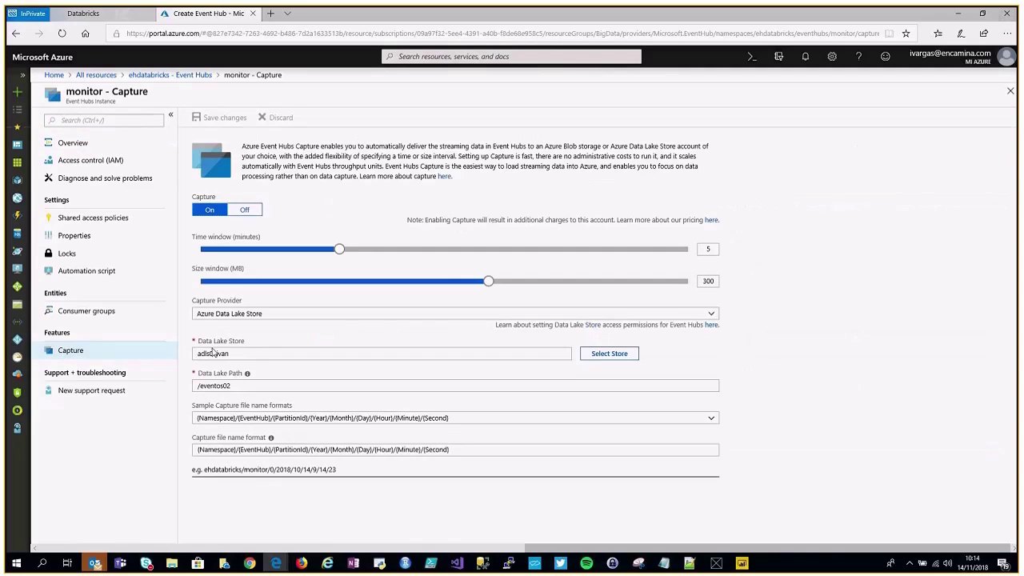
# Inspect the Data Lake path and the sample capture file name formats, keeping the format that starts with {Namespace}.
pyautogui.click(226, 387)
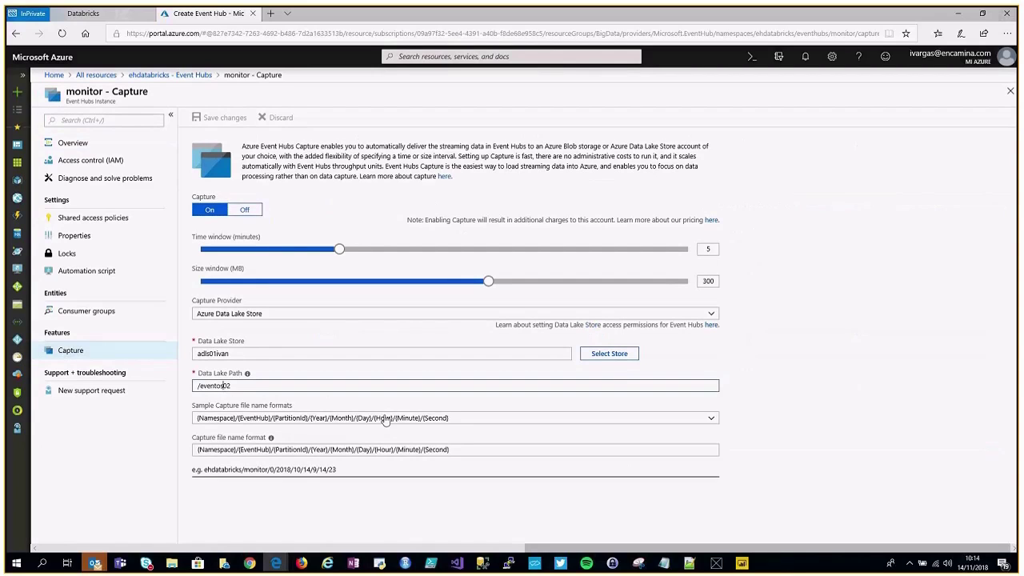
pyautogui.click(460, 420)
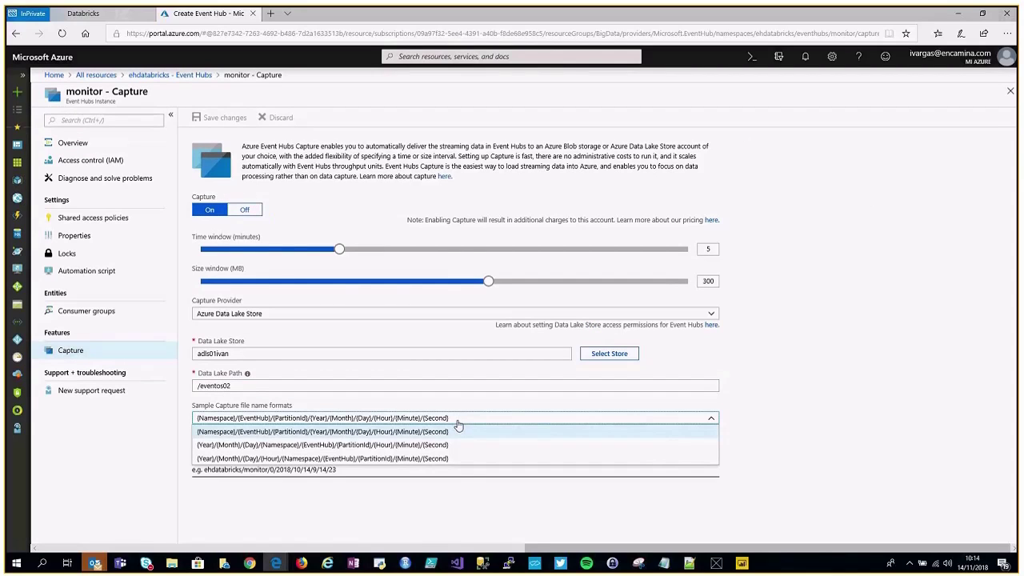
pyautogui.click(459, 428)
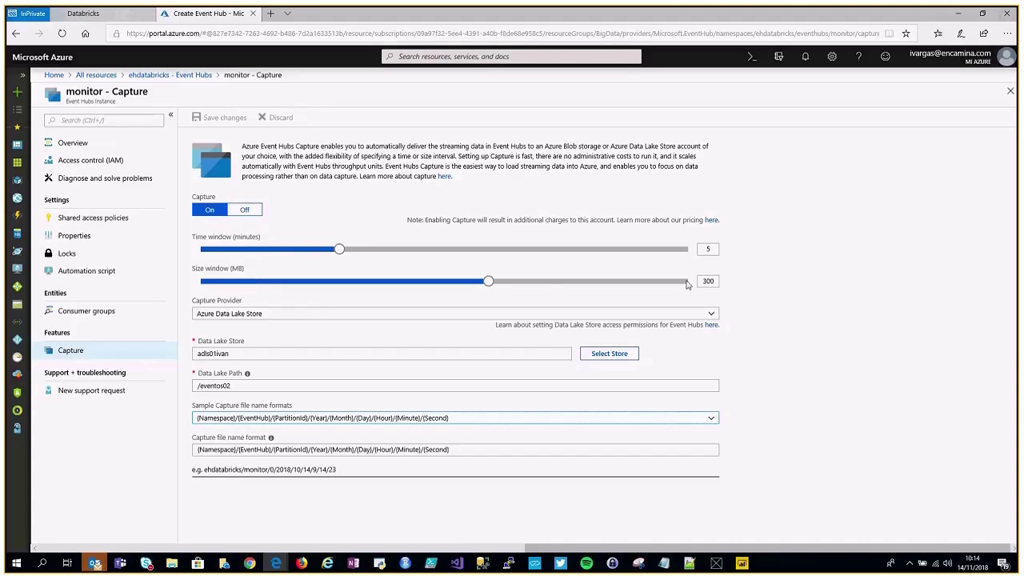
# Try a capture time window of 6 minutes and a size window of 370 MB, and view the capture provider options.
pyautogui.moveTo(489, 281); pyautogui.dragTo(720, 290)
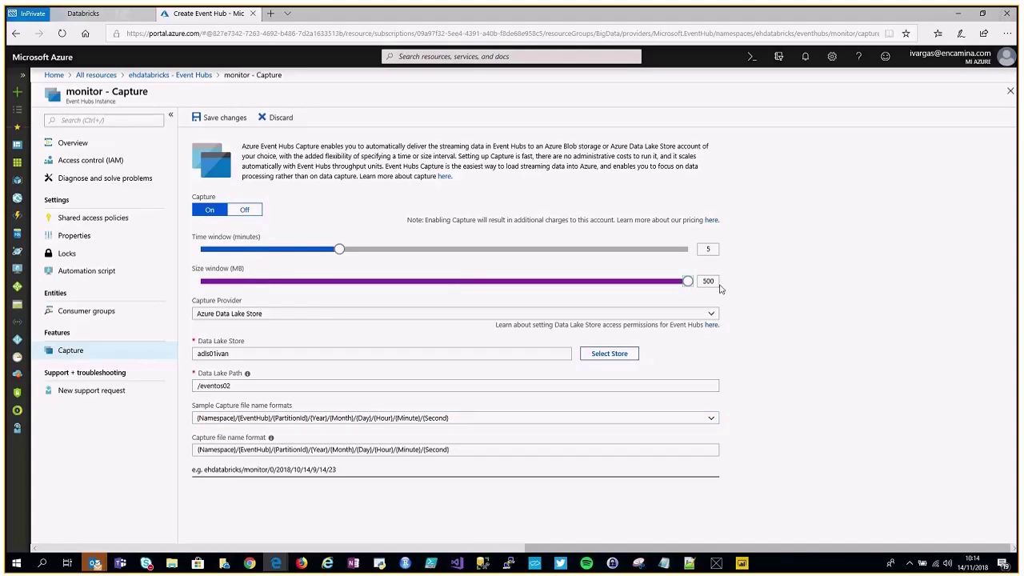
pyautogui.moveTo(572, 249); pyautogui.dragTo(373, 249)
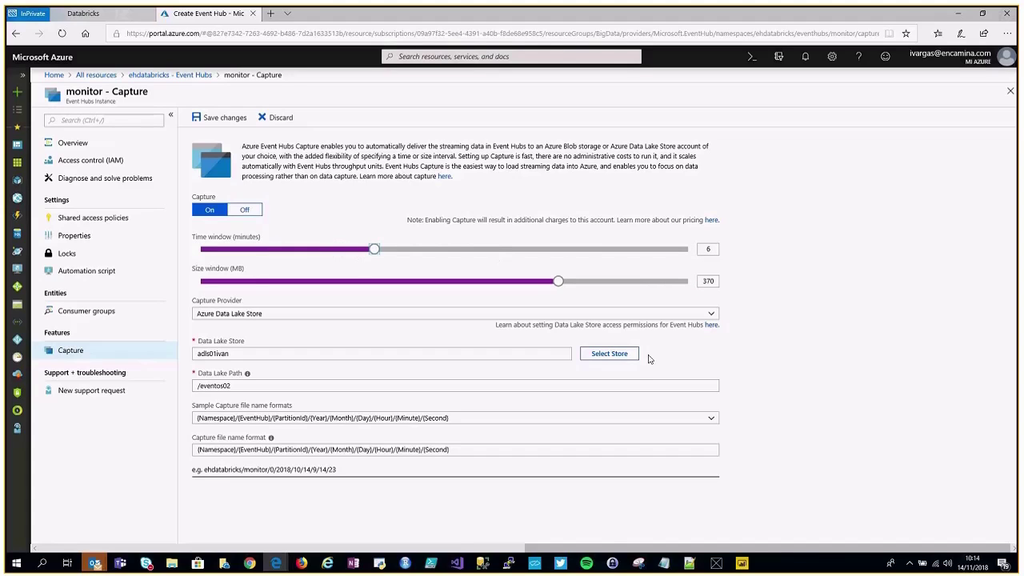
pyautogui.click(249, 314)
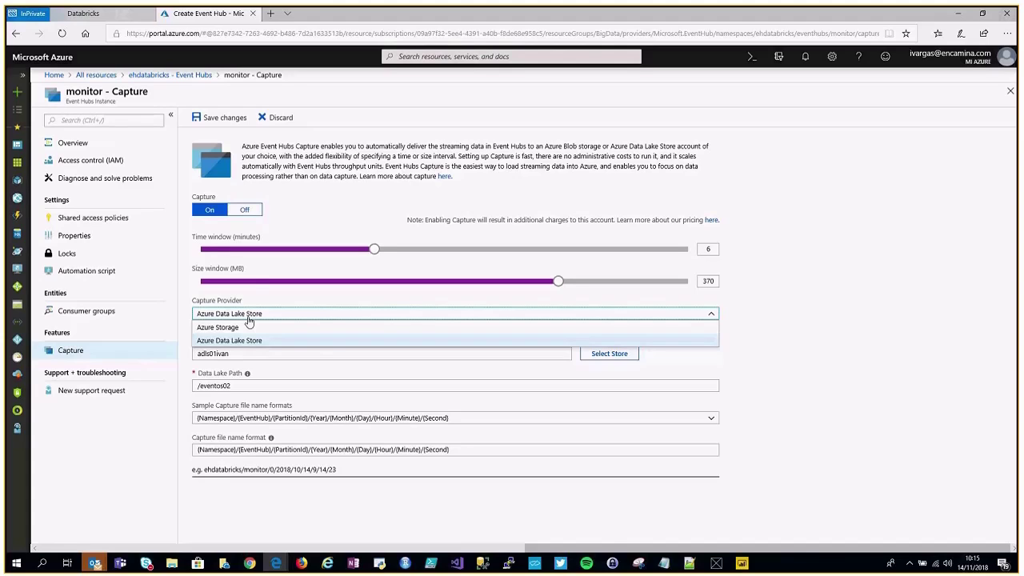
pyautogui.click(812, 341)
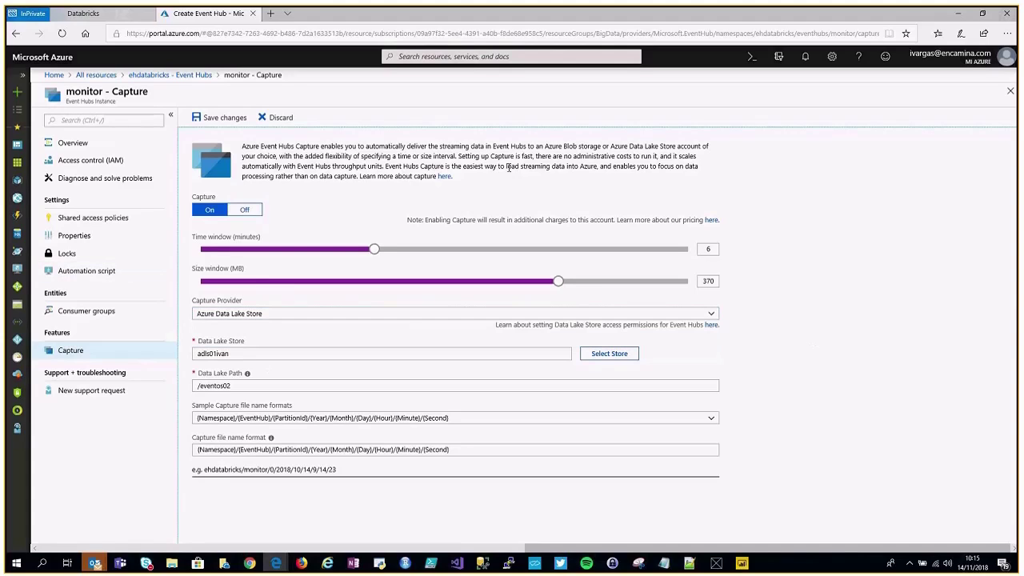
# Discard the unsaved time window and size window changes in the monitor event hub's capture settings.
pyautogui.click(86, 311)
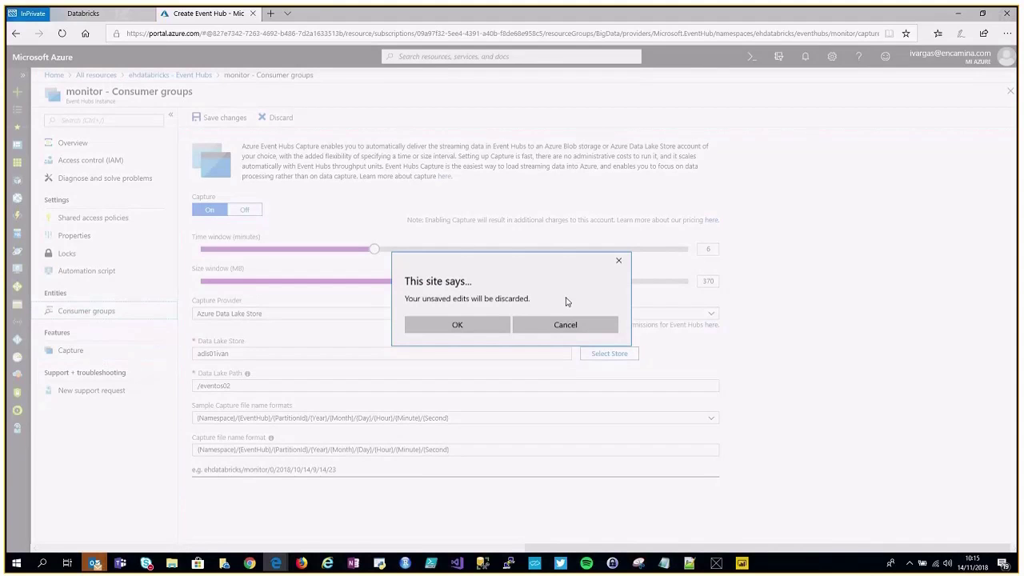
pyautogui.click(549, 326)
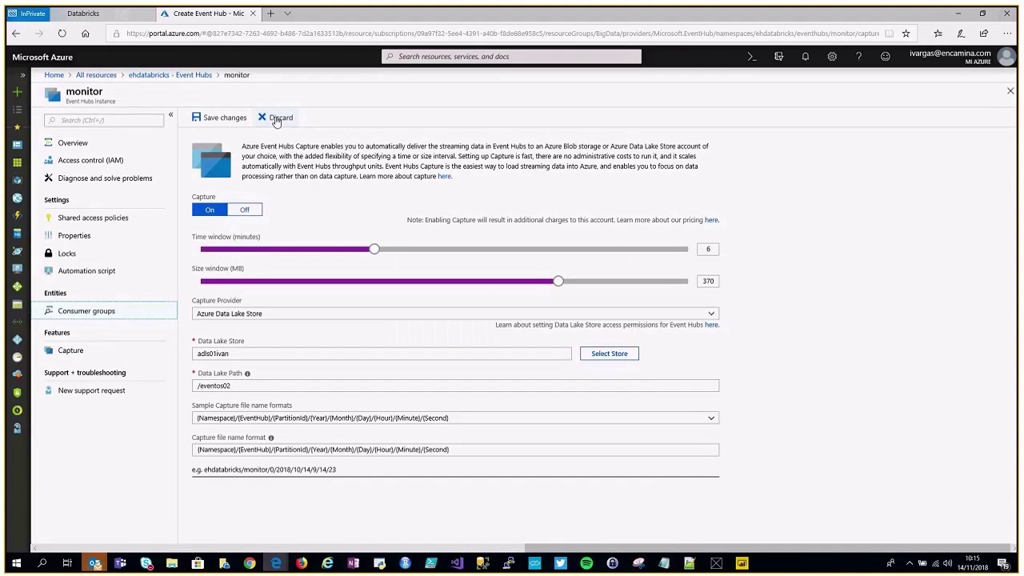
pyautogui.click(276, 120)
# Review the monitor event hub's consumer groups and overview metrics, and open the adls01ivan Data Lake store from all resources.
pyautogui.click(86, 311)
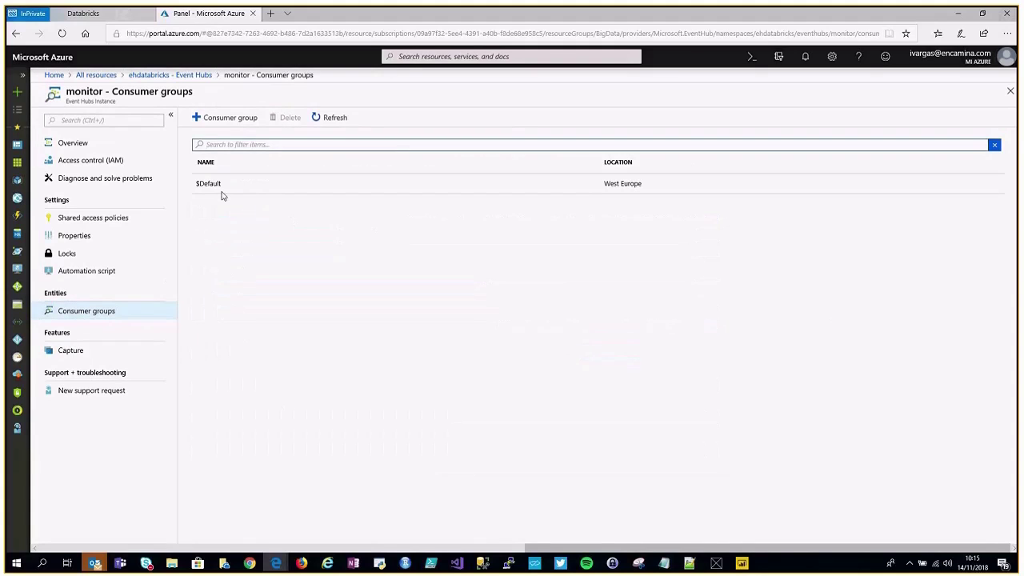
pyautogui.click(212, 190)
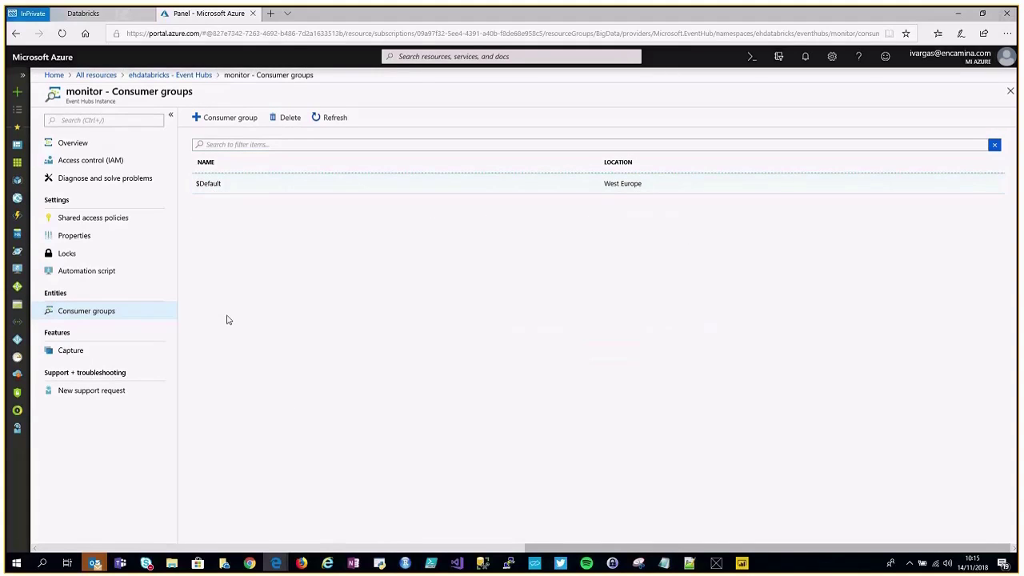
pyautogui.click(79, 357)
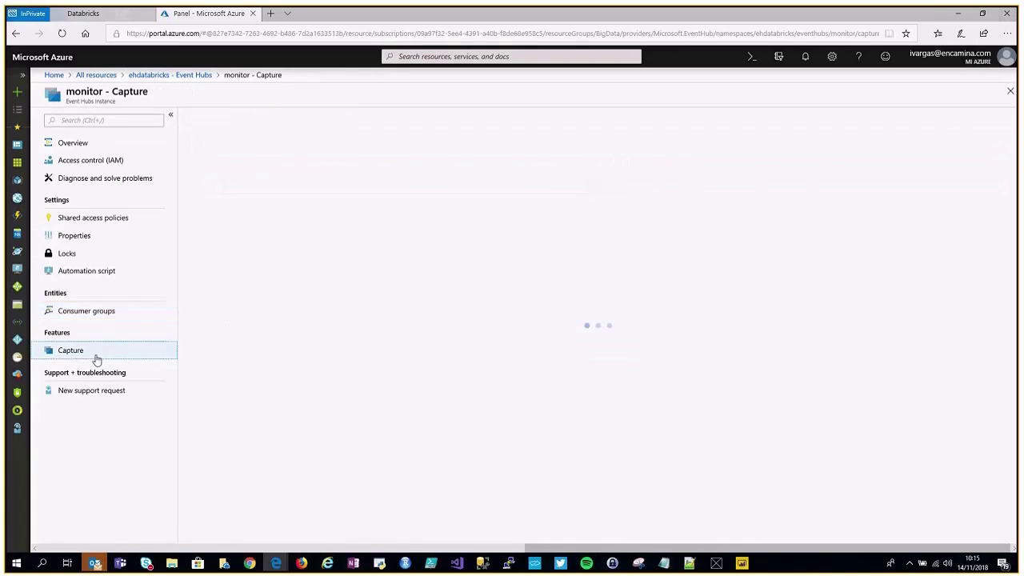
pyautogui.click(76, 149)
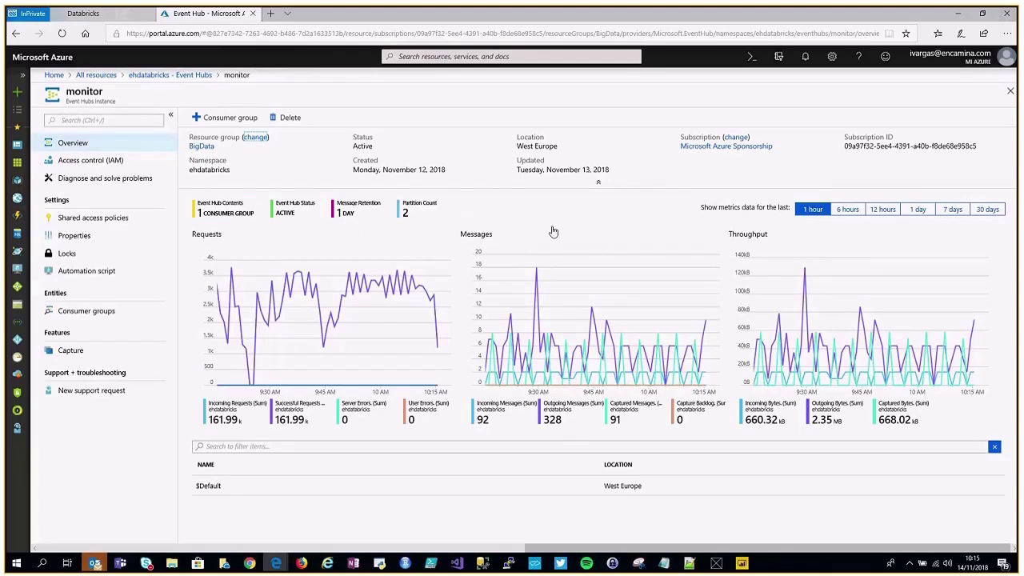
pyautogui.click(97, 75)
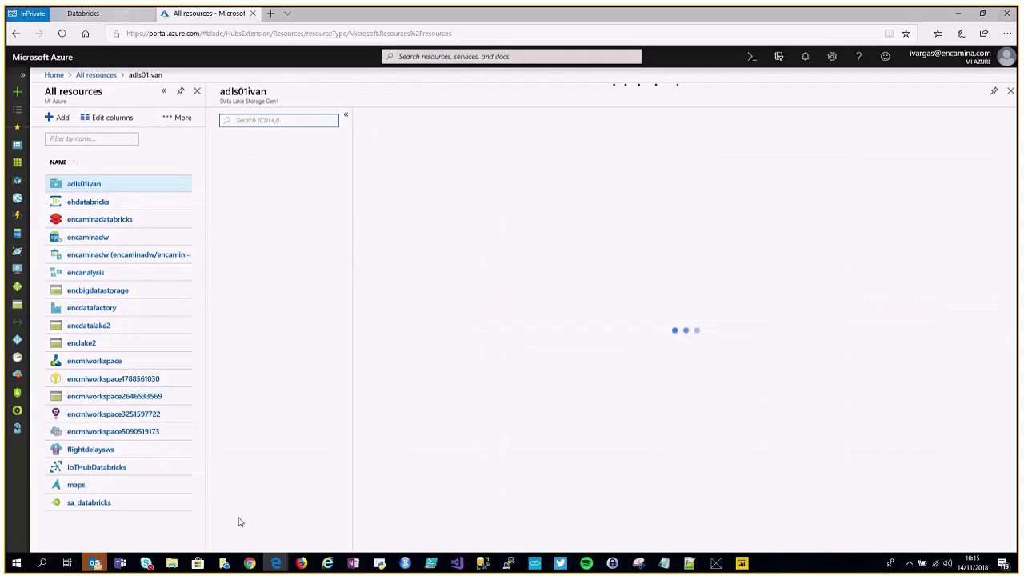
# Open webinar databricks.pptx from the 05-Databricks folder in PowerPoint and show the "Arquitectura - Demos" slide.
pyautogui.moveTo(171, 563)
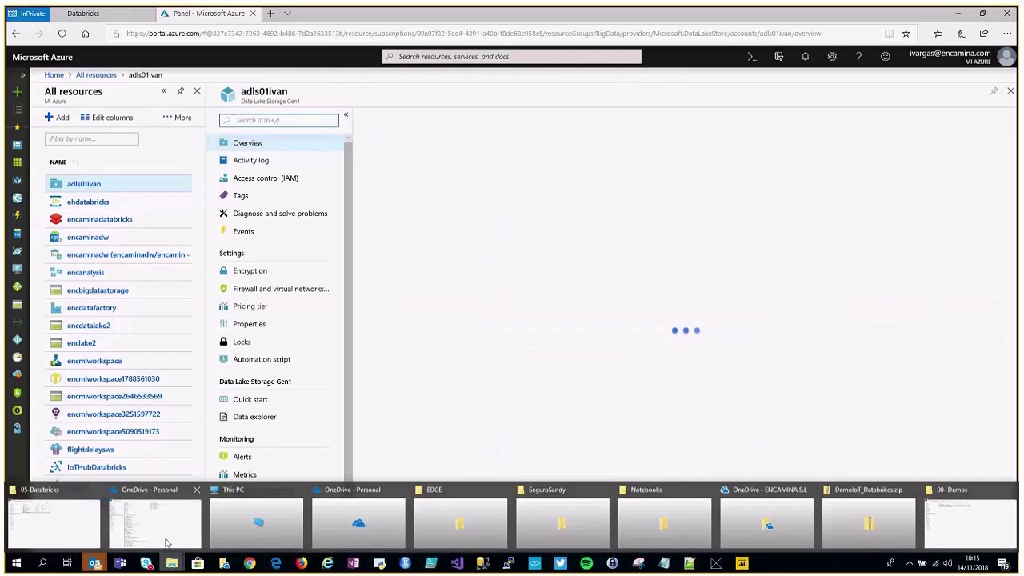
pyautogui.click(67, 525)
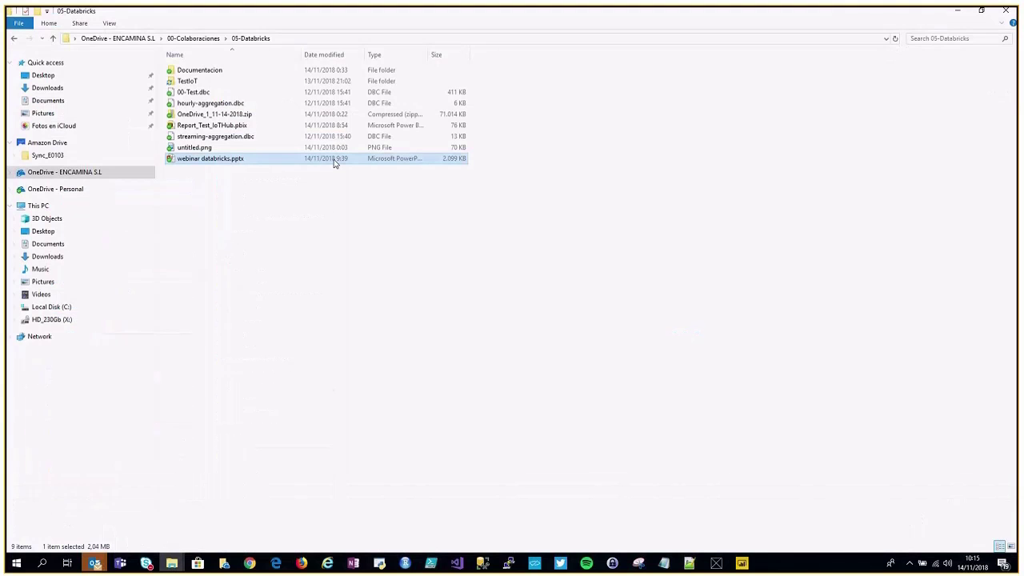
pyautogui.doubleClick(254, 158)
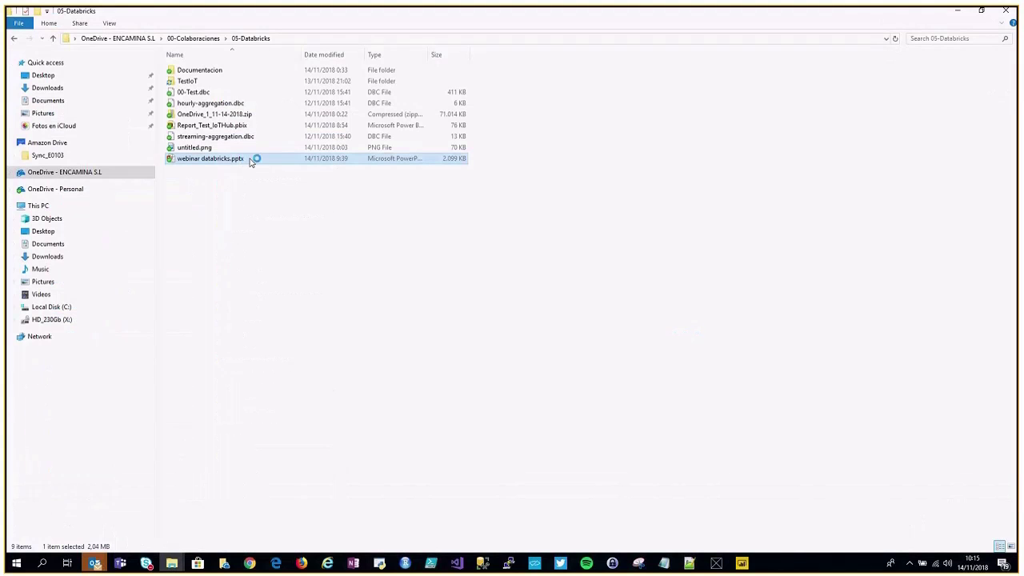
pyautogui.click(958, 12)
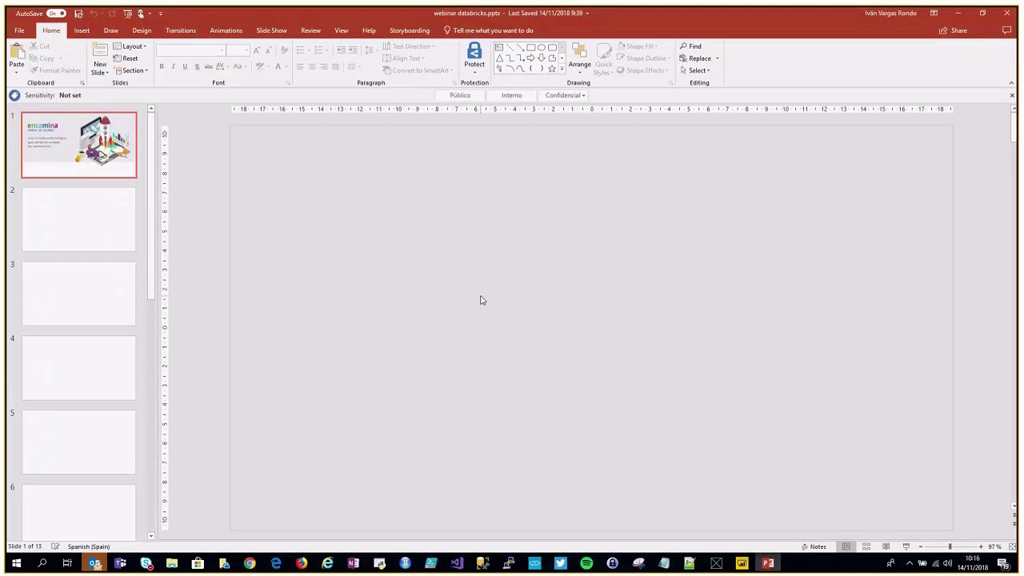
pyautogui.scroll(-3, 64, 480)
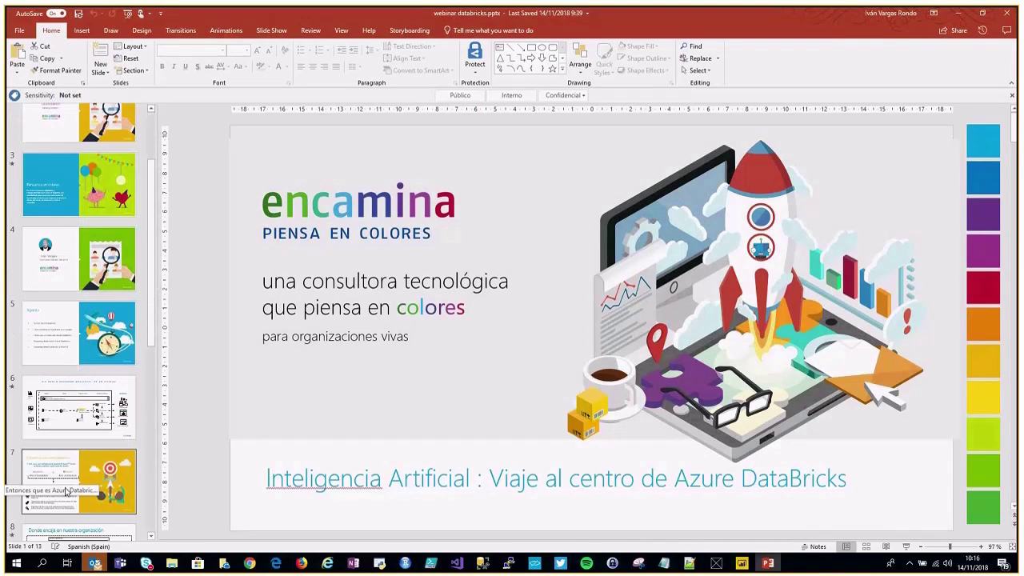
pyautogui.click(68, 490)
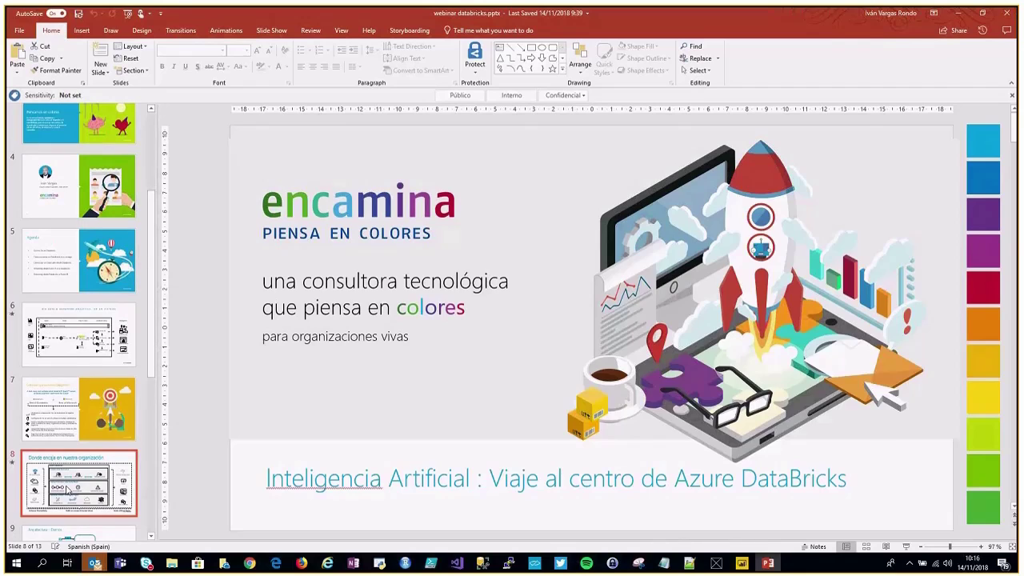
pyautogui.scroll(-1, 71, 504)
pyautogui.click(71, 509)
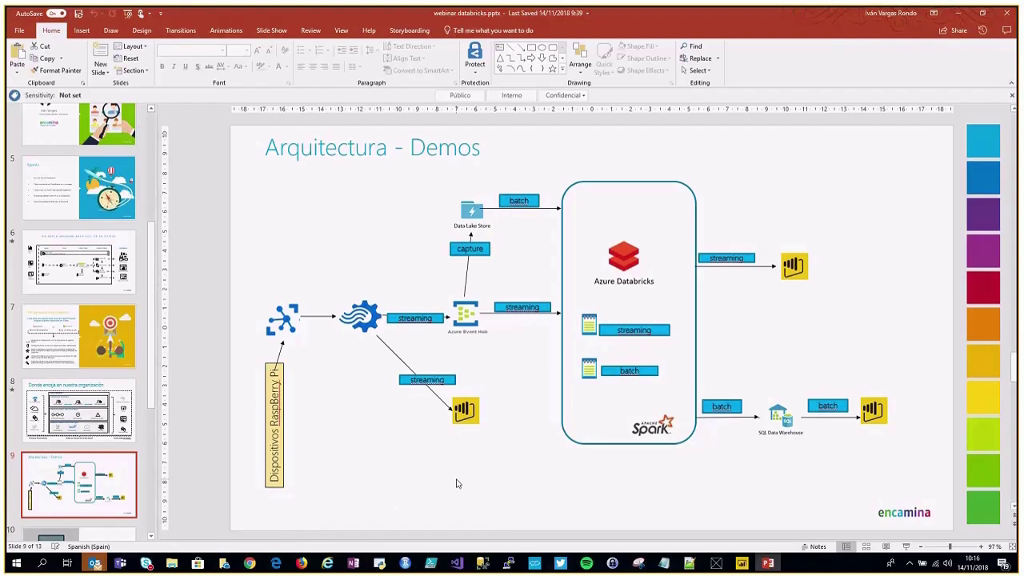
# Switch back to the Azure portal and browse the adls01ivan data explorer through eventos02 and ehdatabricks, and close the resource view.
pyautogui.hotkey('alt', 'Tab')
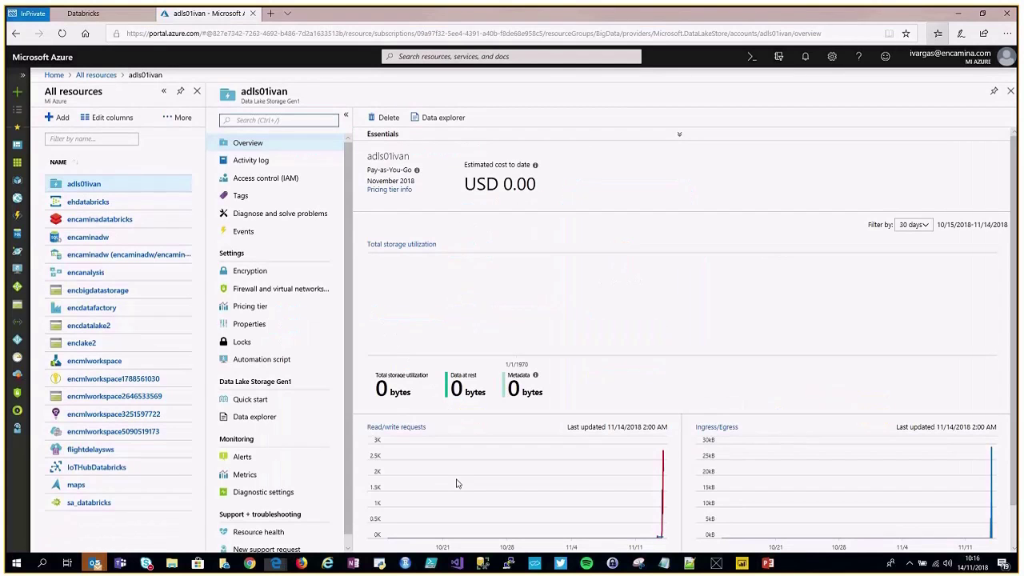
pyautogui.click(261, 419)
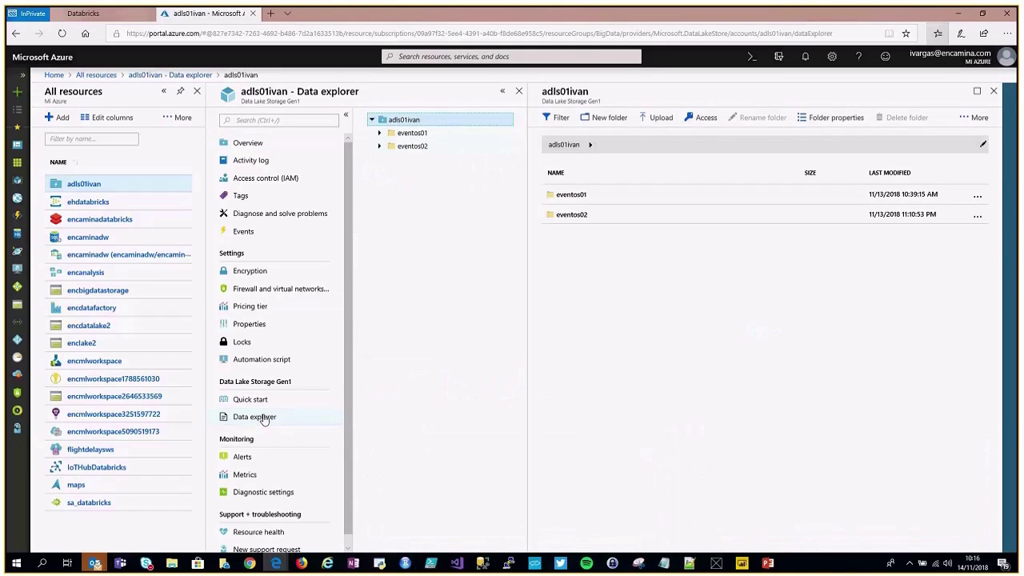
pyautogui.click(381, 151)
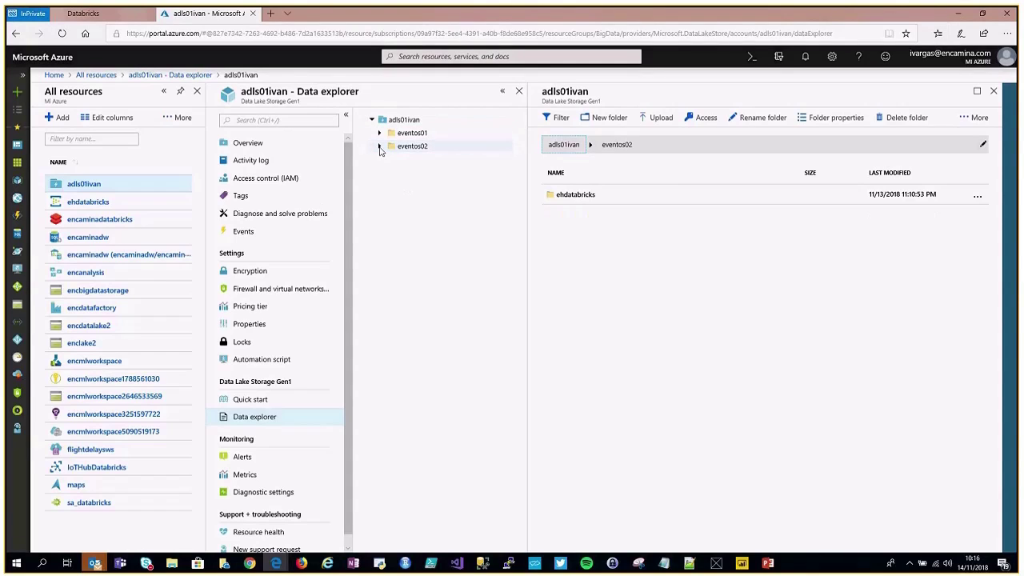
pyautogui.click(381, 148)
pyautogui.click(390, 160)
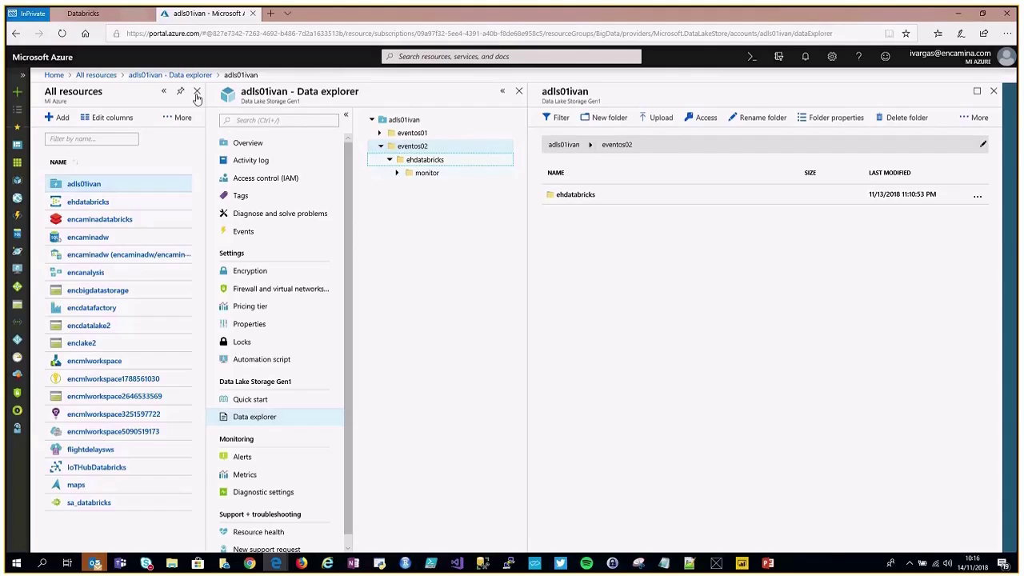
pyautogui.click(197, 92)
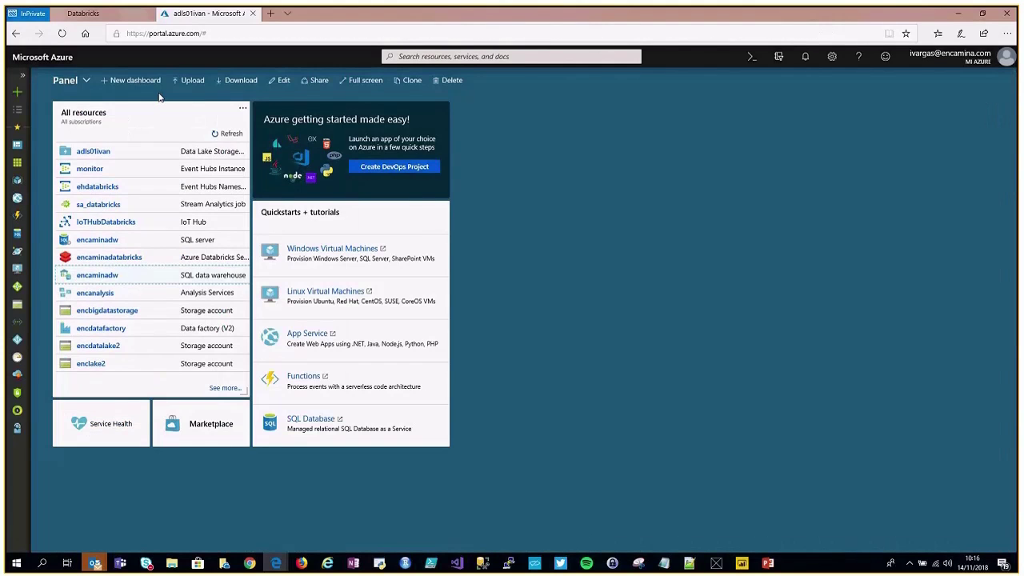
# Reopen the adls01ivan data explorer and expand eventos02 down through ehdatabricks to the monitor folder.
pyautogui.hotkey('alt', 'Left')
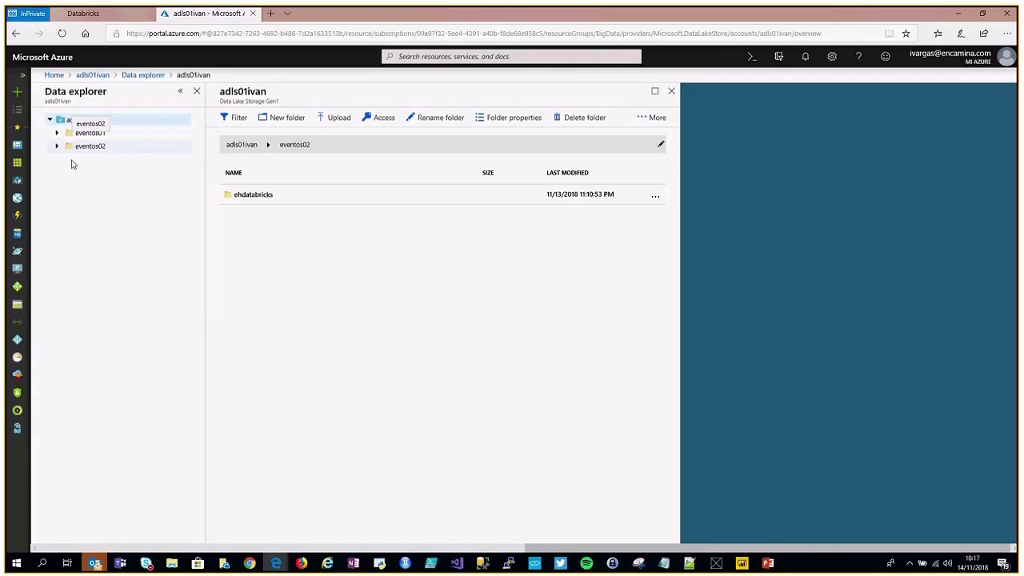
pyautogui.click(248, 200)
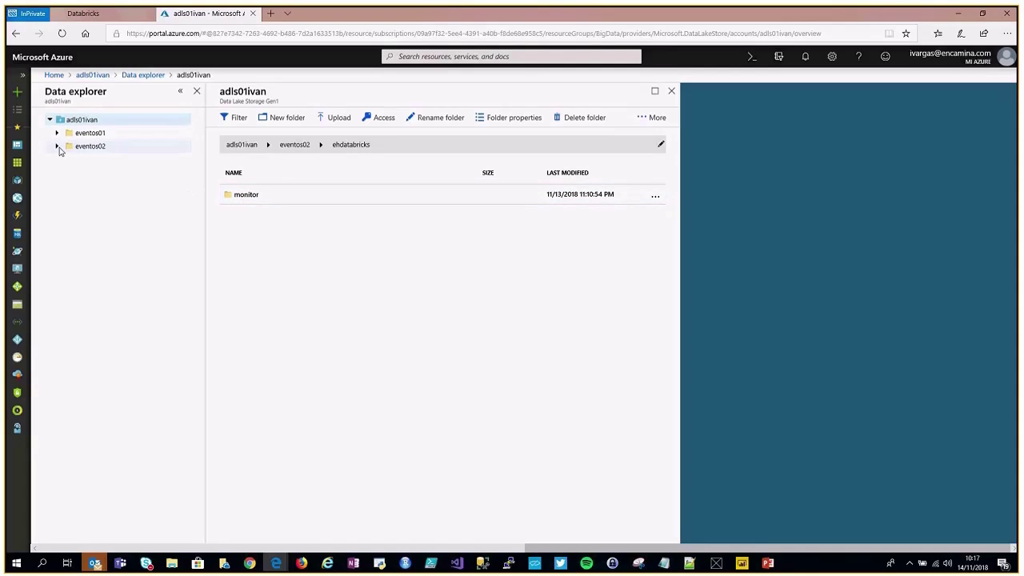
pyautogui.click(58, 146)
pyautogui.moveTo(71, 165); pyautogui.dragTo(94, 201)
pyautogui.click(68, 160)
pyautogui.click(78, 173)
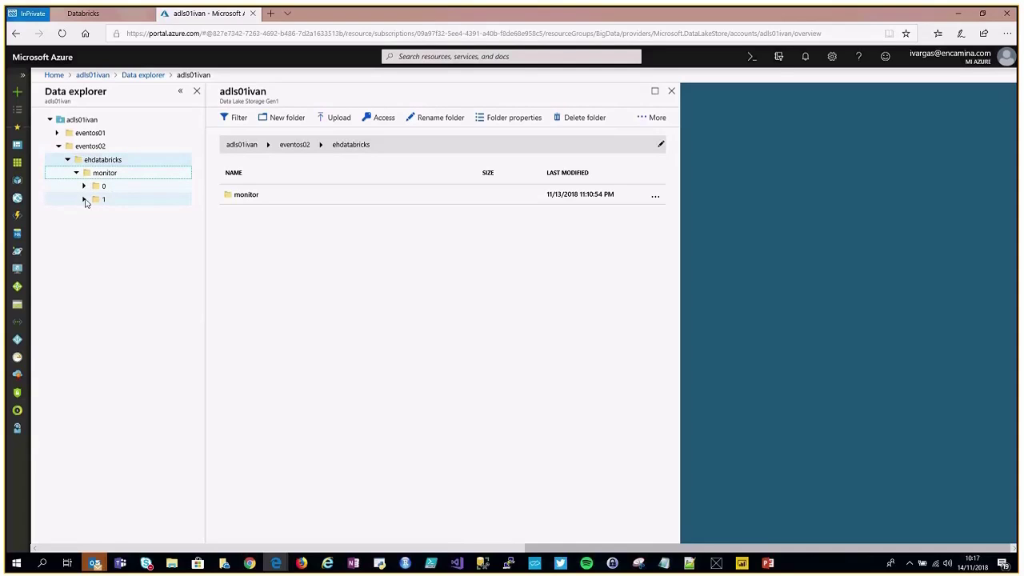
# Expand monitor's partition folder 1 down to 2018/11 and view the hour folders under days 13 and 14.
pyautogui.click(84, 198)
pyautogui.click(105, 215)
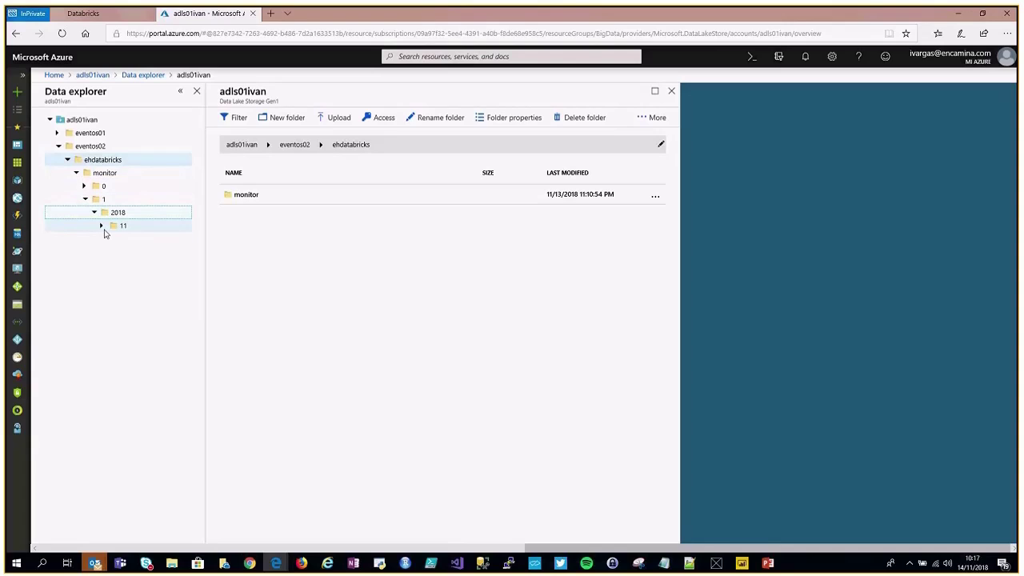
pyautogui.click(103, 227)
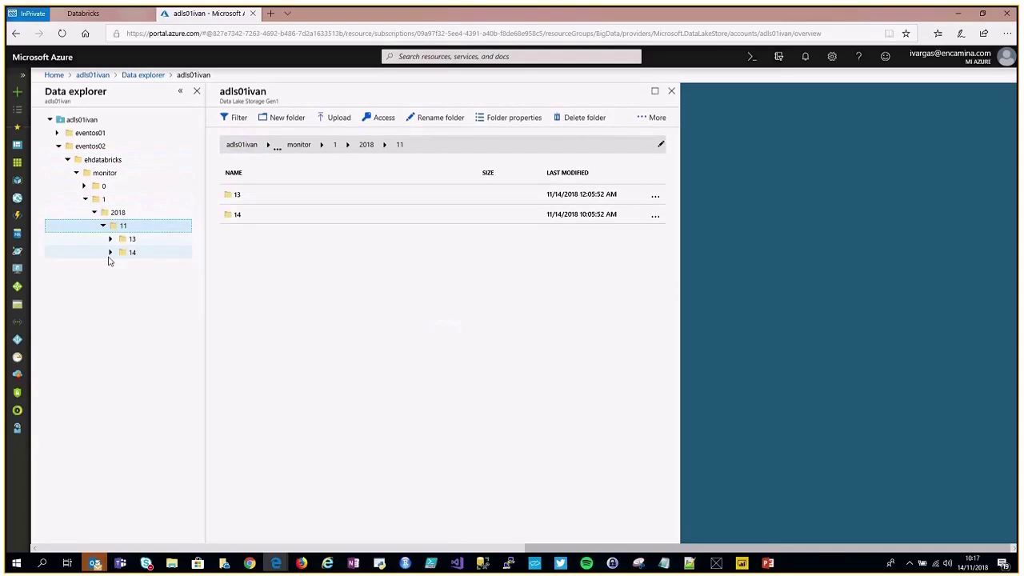
pyautogui.click(110, 253)
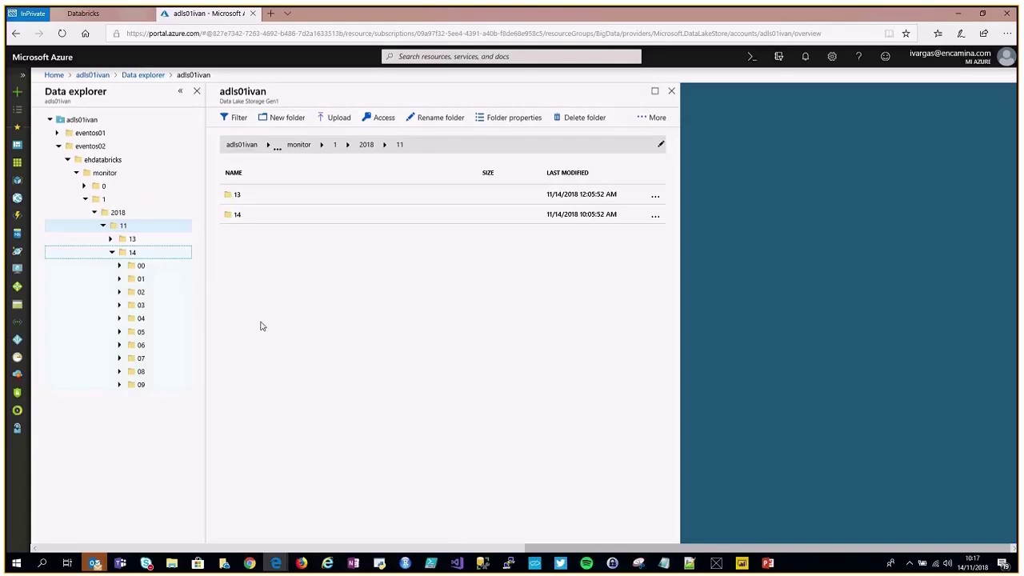
pyautogui.click(112, 240)
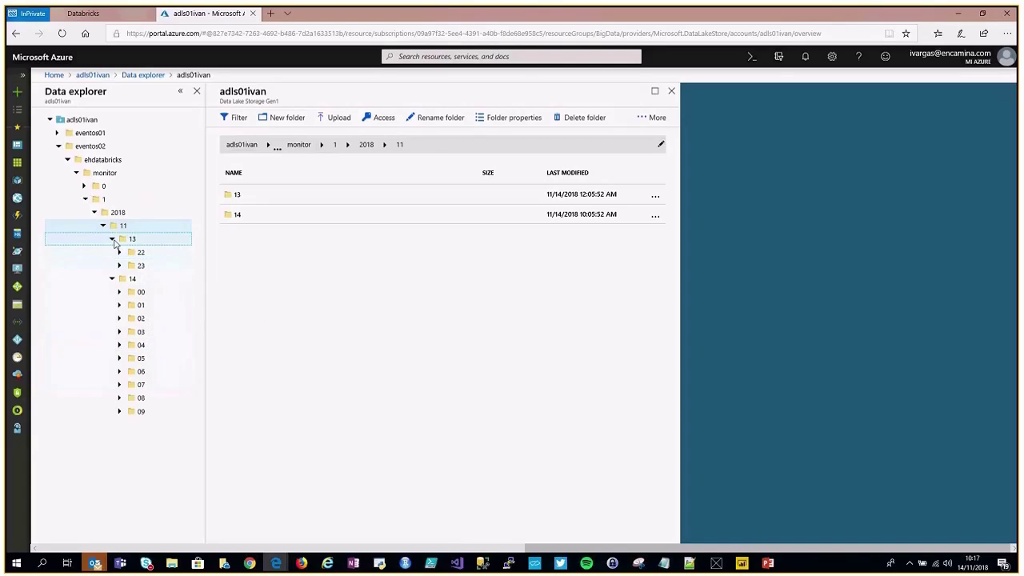
pyautogui.moveTo(114, 244); pyautogui.dragTo(304, 232)
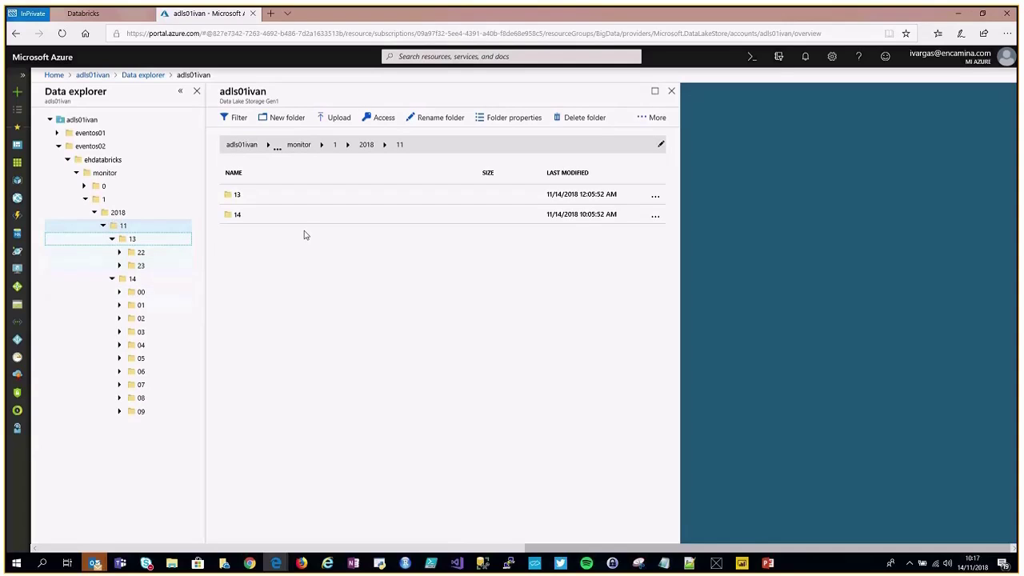
# Open portal.azure.com in a new browser tab and display all resources.
pyautogui.click(270, 14)
pyautogui.write('por')
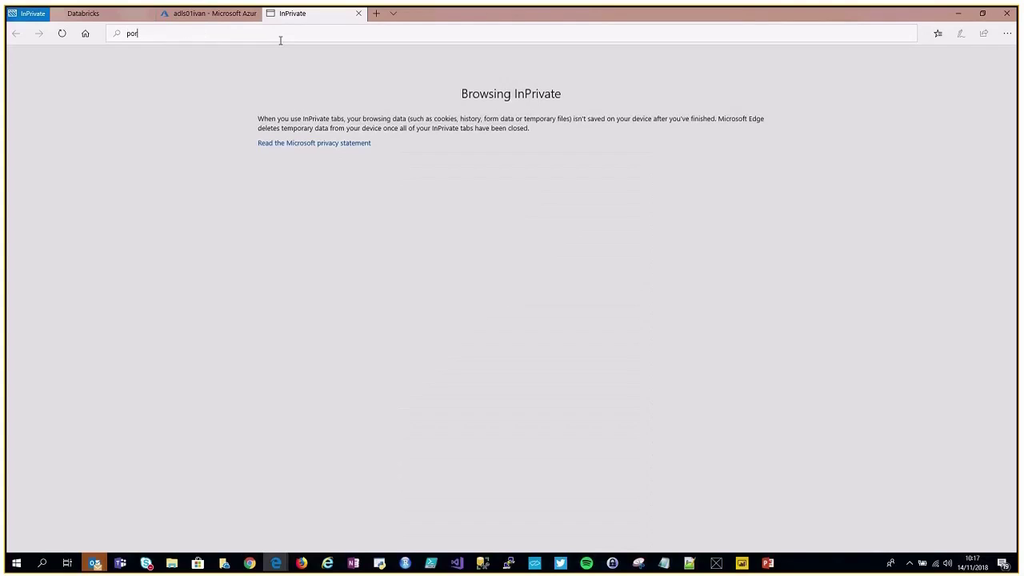
pyautogui.write('tal.azure.co')
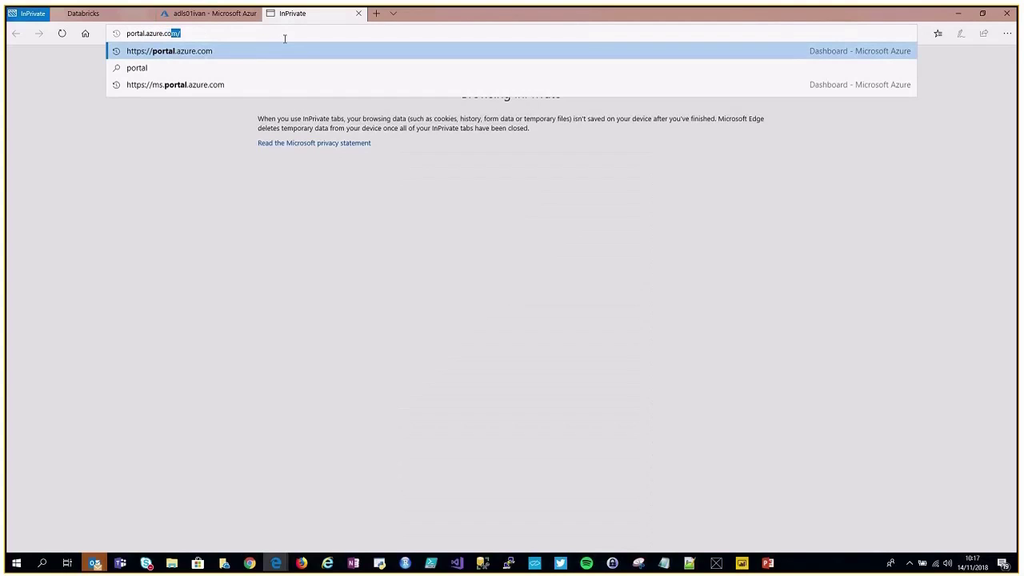
pyautogui.press('Return')
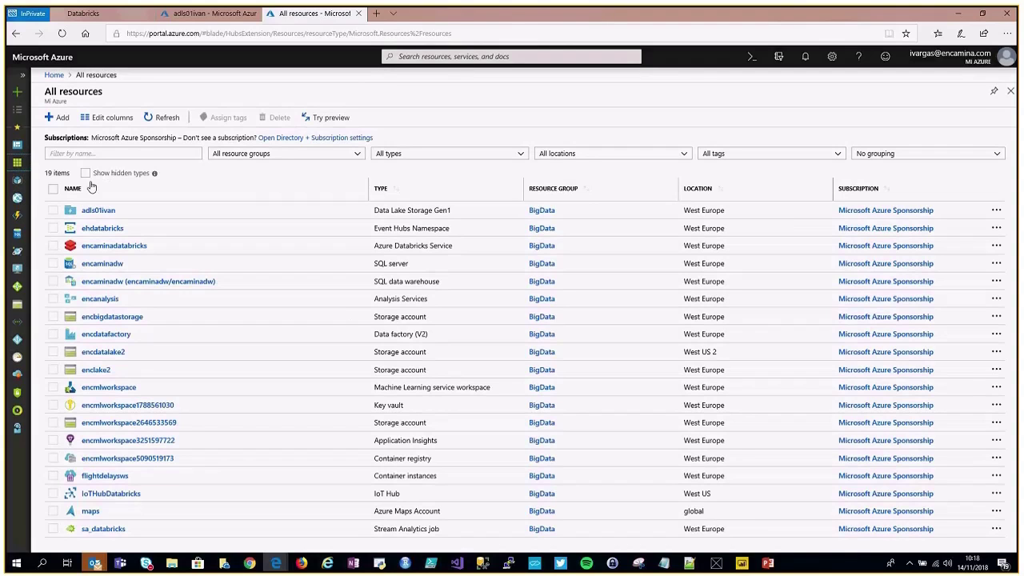
# Examine the capture settings of the monitor event hub in the ehdatabricks namespace, and return to the adls01ivan data explorer.
pyautogui.click(102, 228)
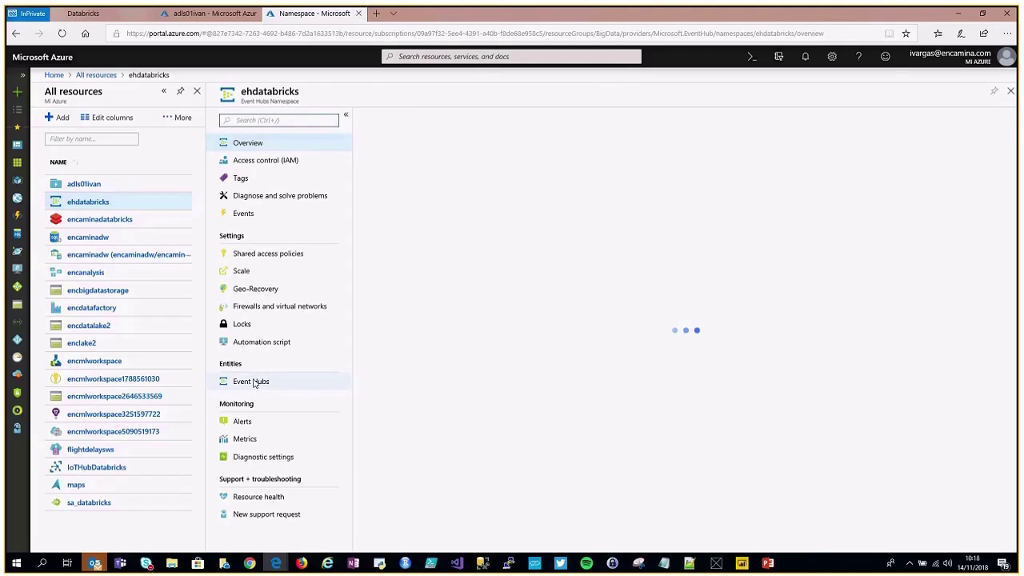
pyautogui.click(253, 381)
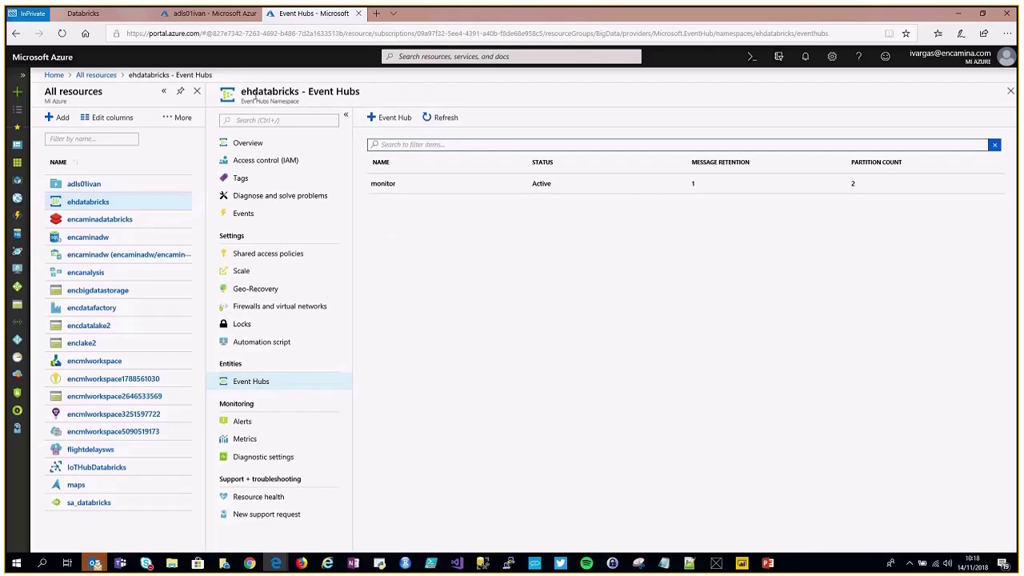
pyautogui.click(385, 187)
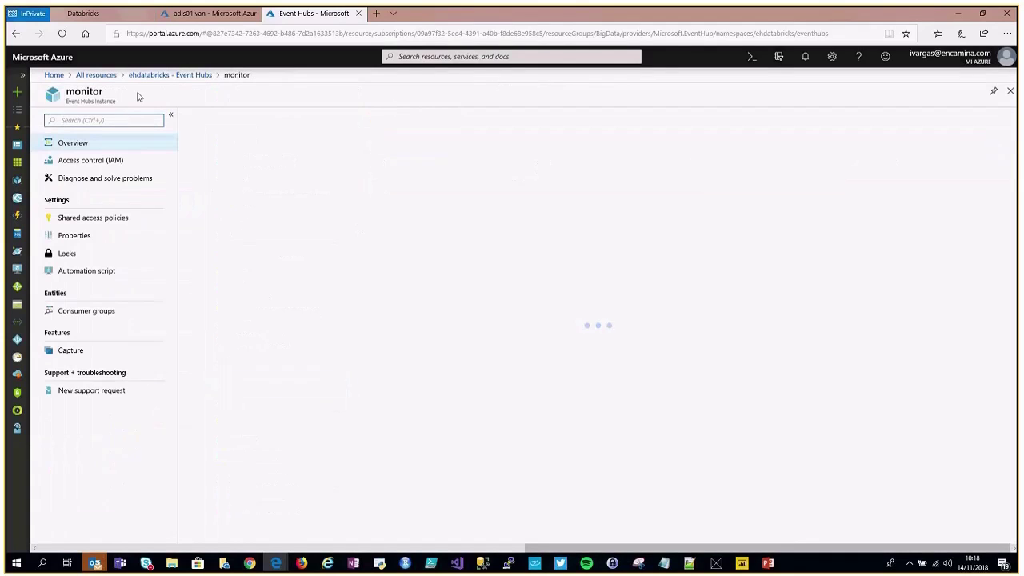
pyautogui.click(71, 352)
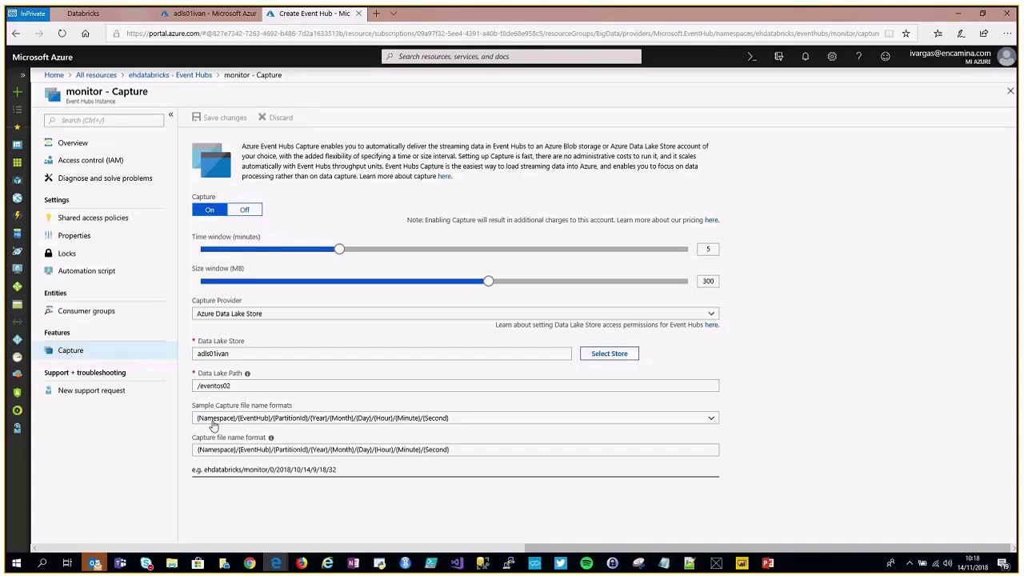
pyautogui.click(207, 13)
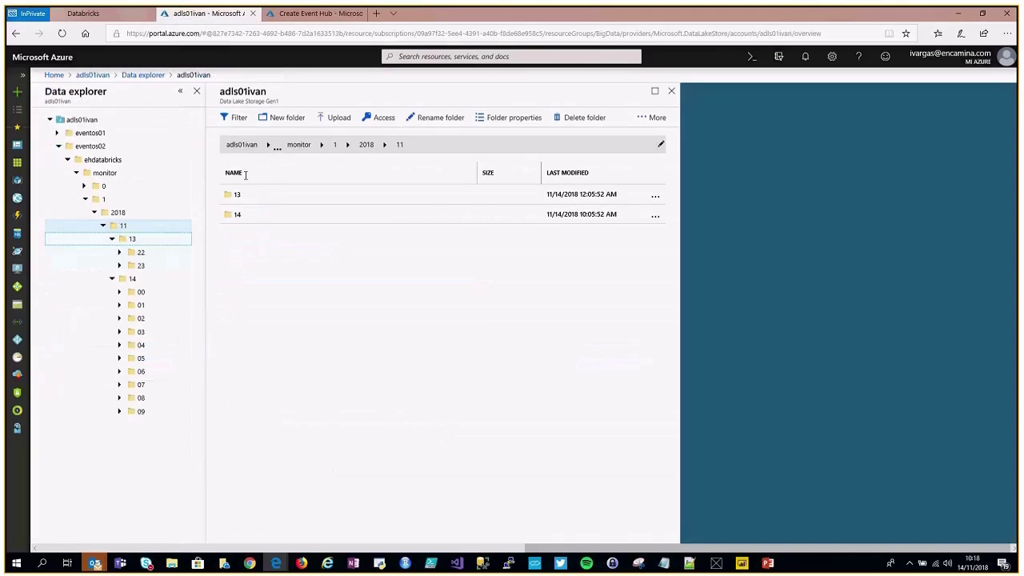
# View the Avro file in folder 13/22/35 of monitor's partition 1, and switch to the Arquitectura - Demos slide in PowerPoint.
pyautogui.click(134, 253)
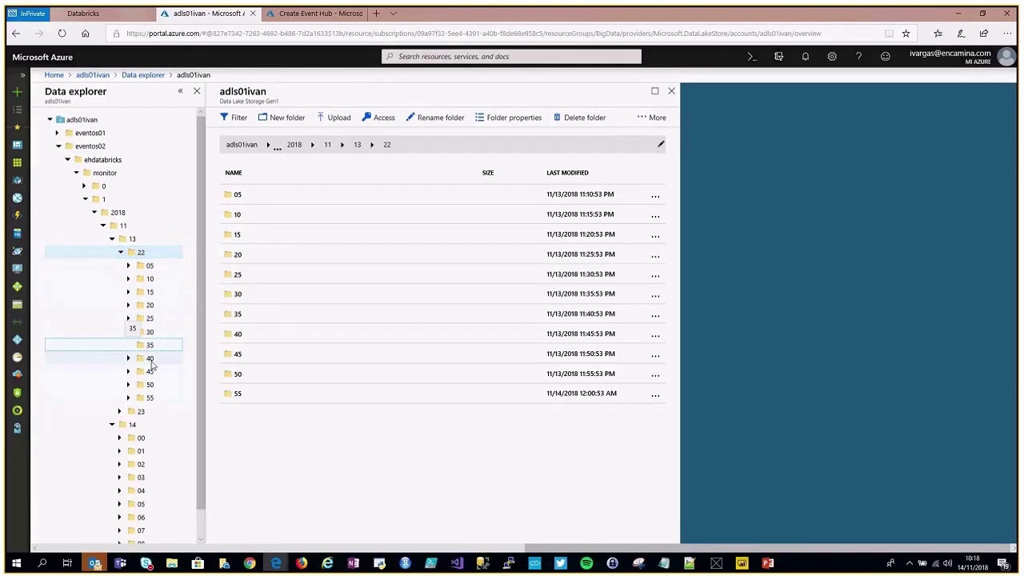
pyautogui.click(149, 345)
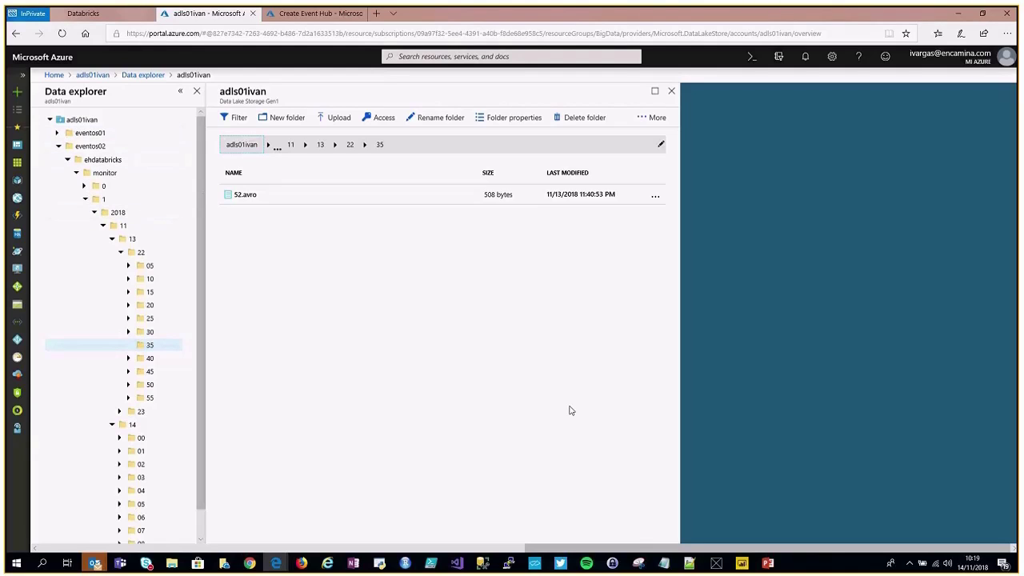
pyautogui.hotkey('alt', 'Tab')
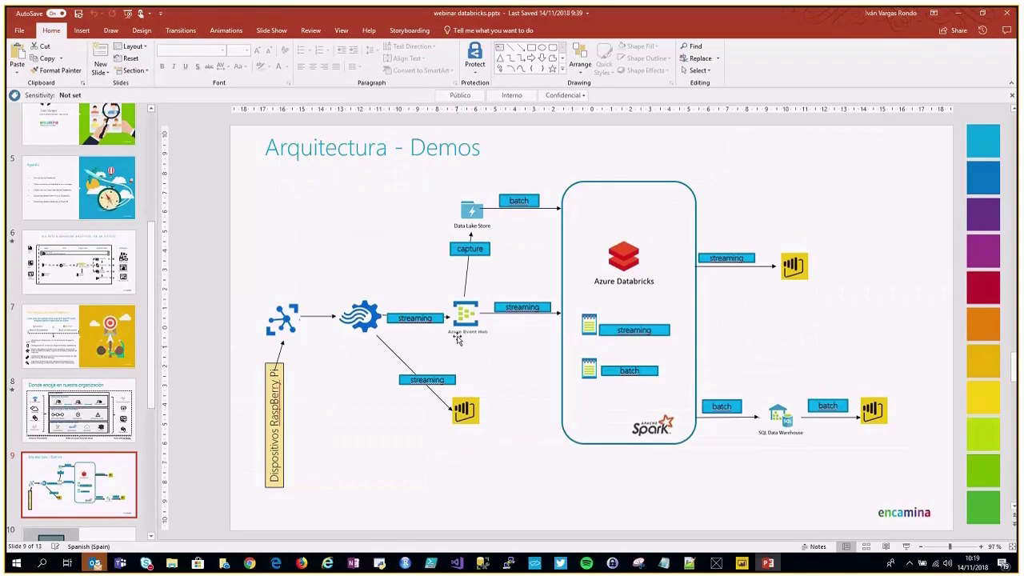
# Return to Databricks in the browser and review the configuration of the webinardtbks cluster.
pyautogui.hotkey('alt', 'Tab')
pyautogui.click(93, 15)
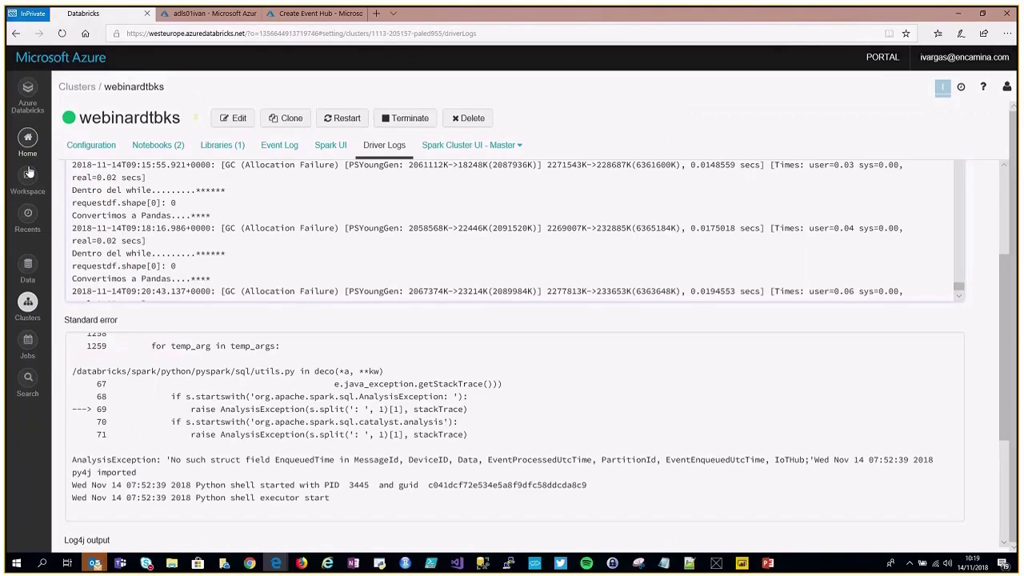
pyautogui.click(27, 304)
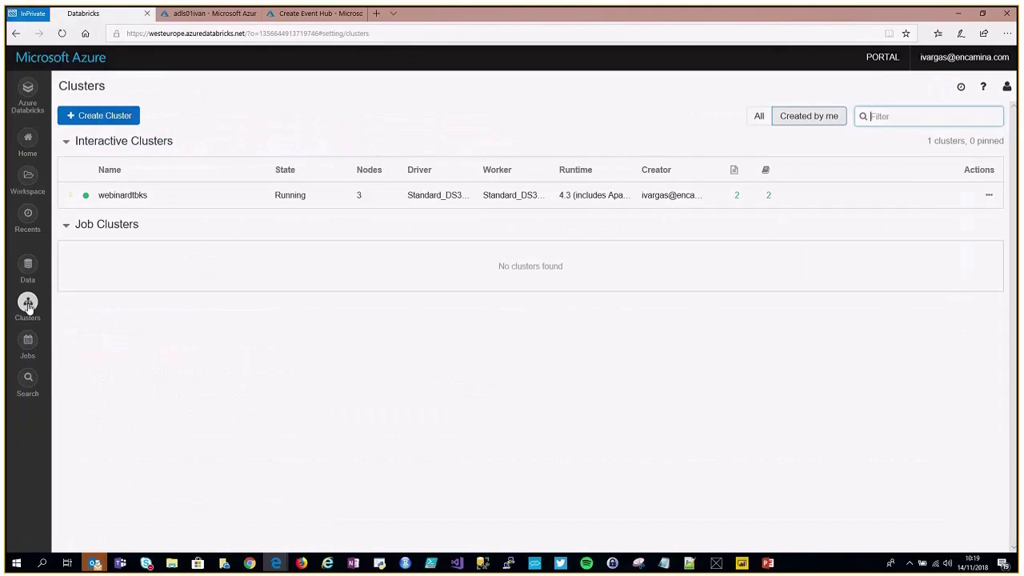
pyautogui.click(125, 200)
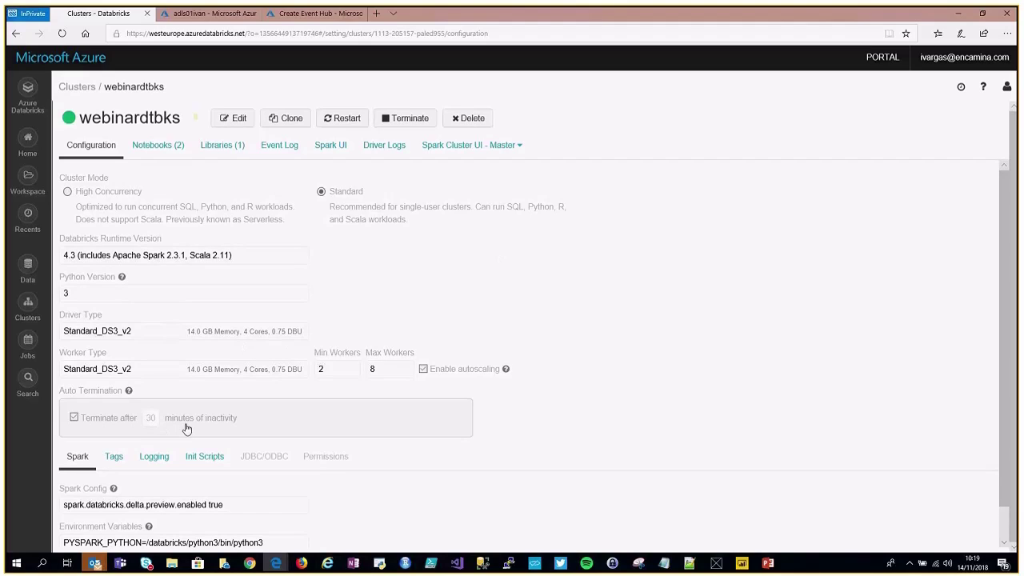
pyautogui.scroll(-1, 384, 421)
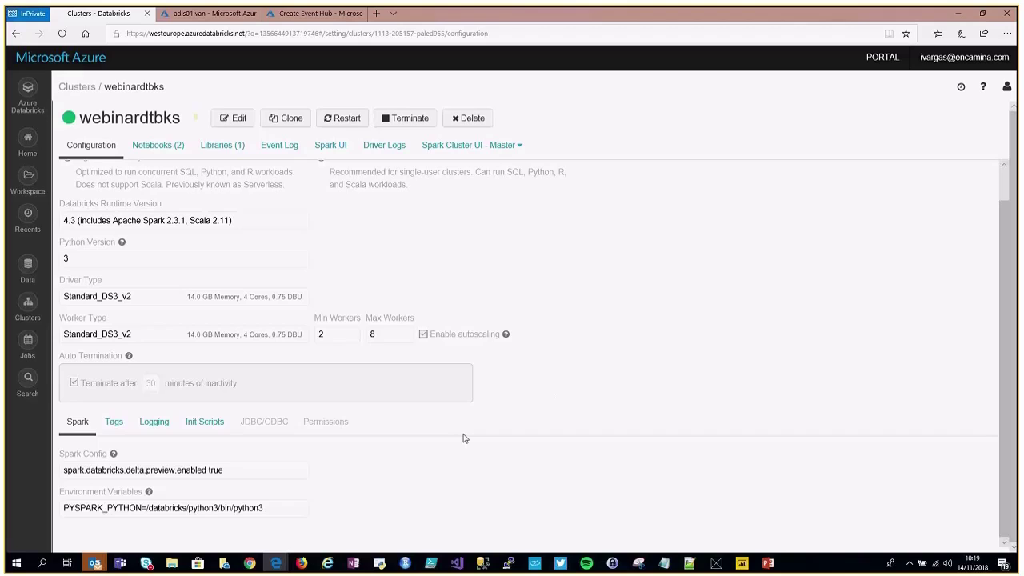
pyautogui.scroll(1, 462, 438)
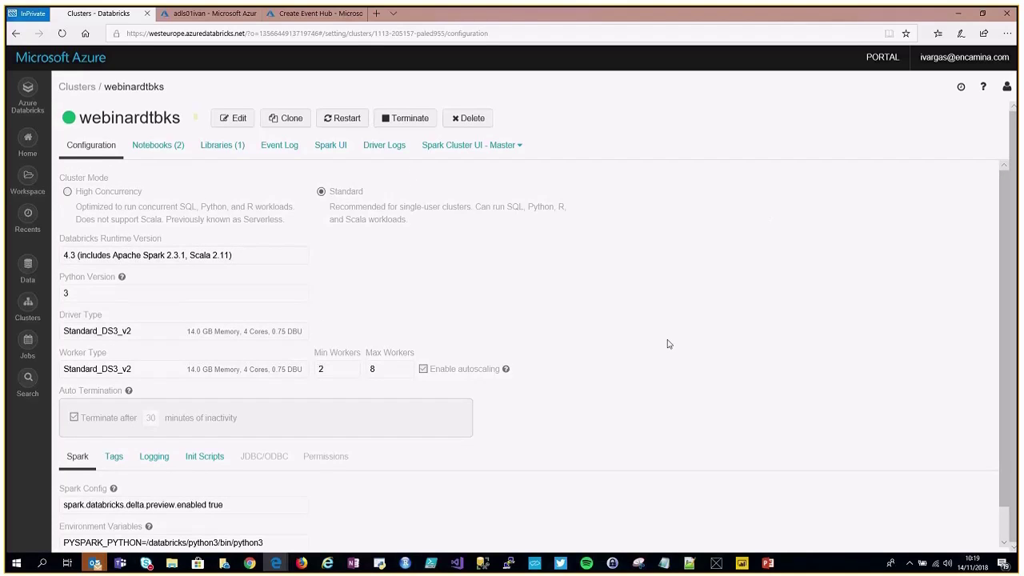
pyautogui.scroll(-1, 660, 359)
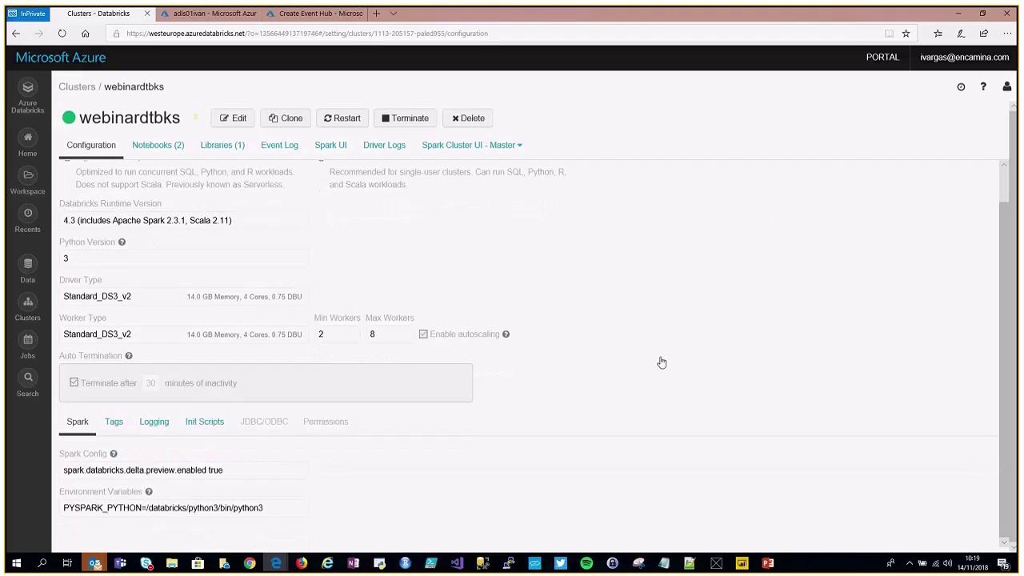
# Review the cluster's attached notebooks and libraries, plus the tags and logging settings in its configuration.
pyautogui.click(158, 151)
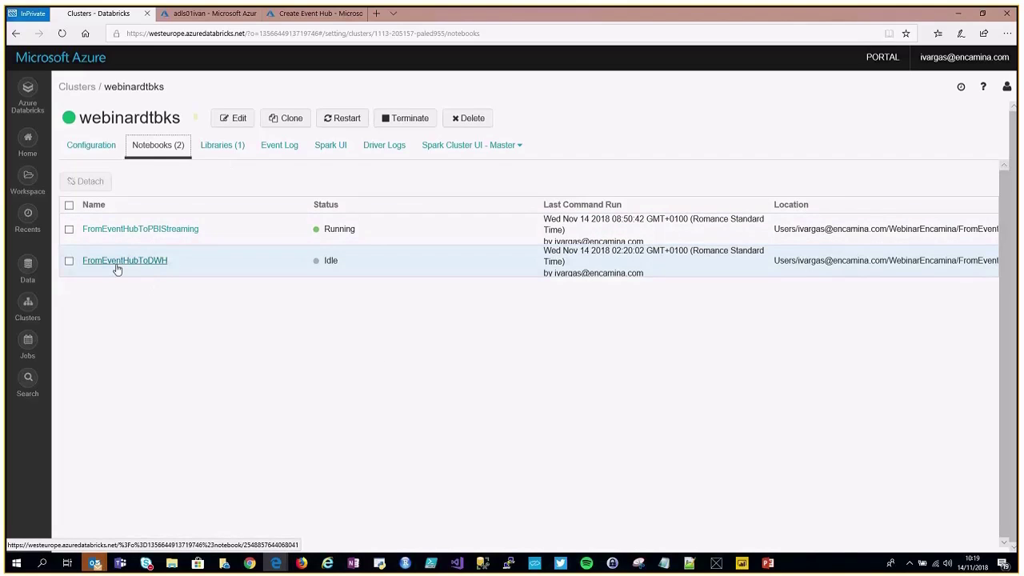
pyautogui.click(221, 149)
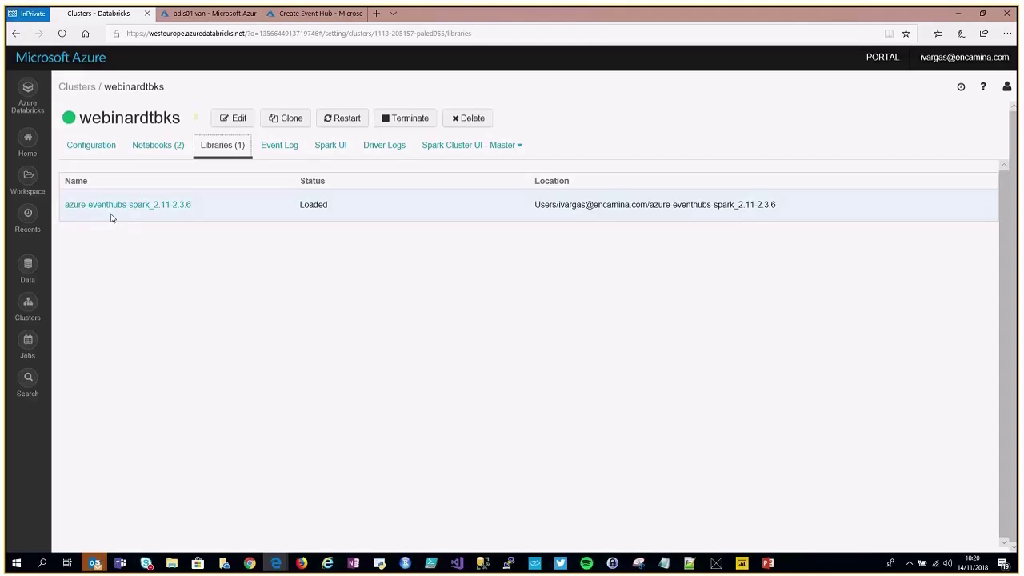
pyautogui.click(96, 146)
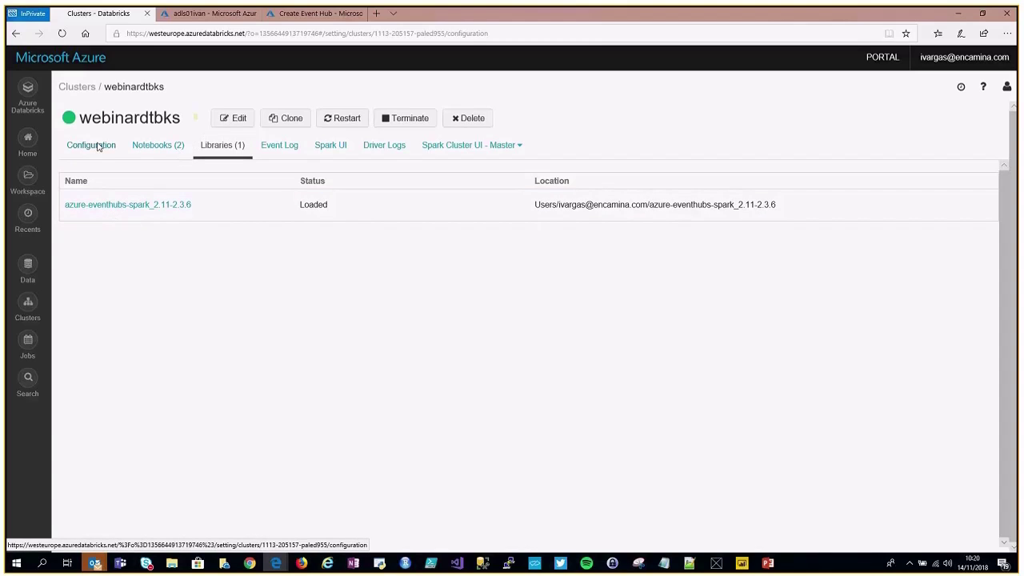
pyautogui.scroll(-1, 159, 520)
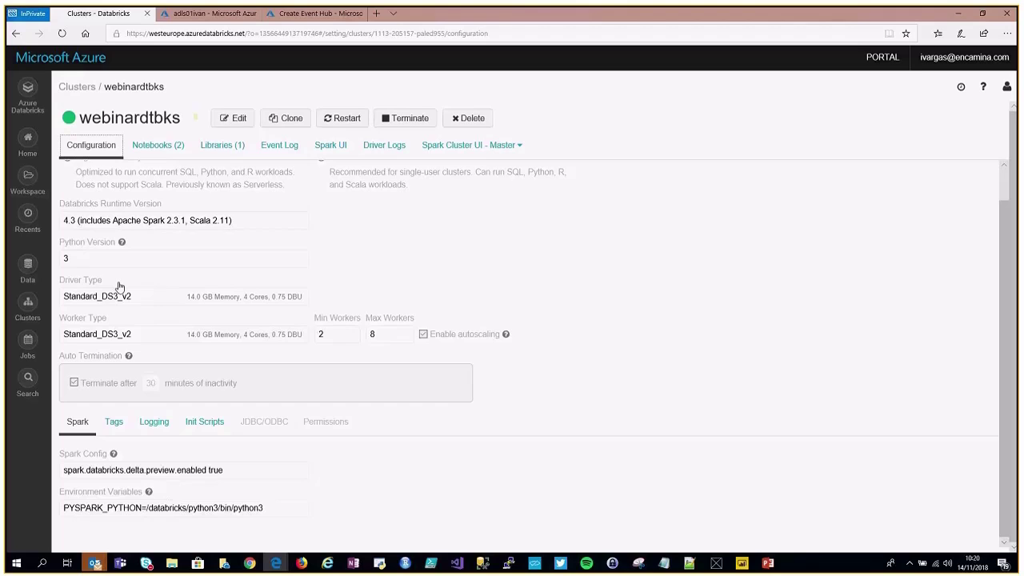
pyautogui.click(115, 424)
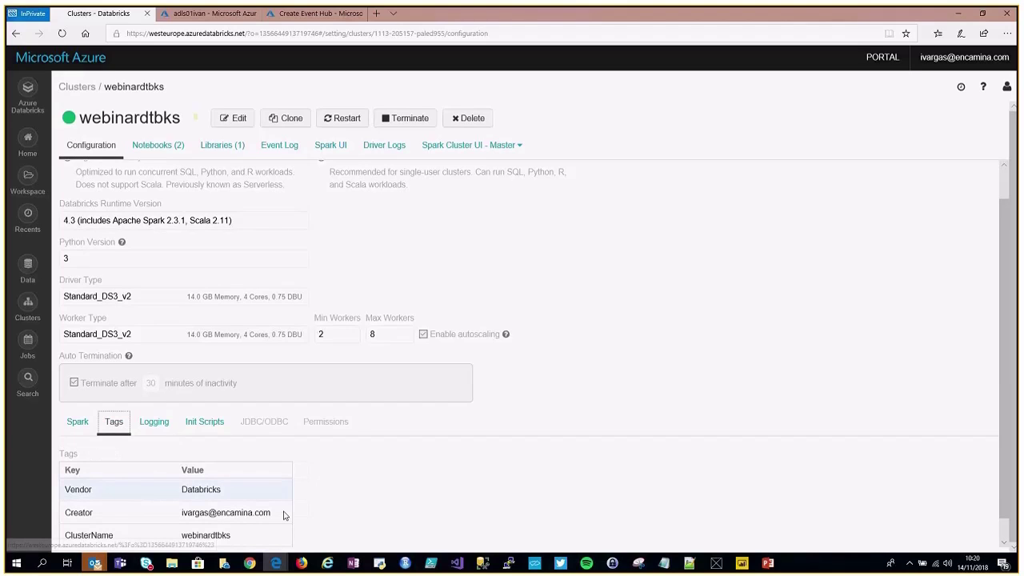
pyautogui.scroll(-1, 224, 456)
pyautogui.click(157, 399)
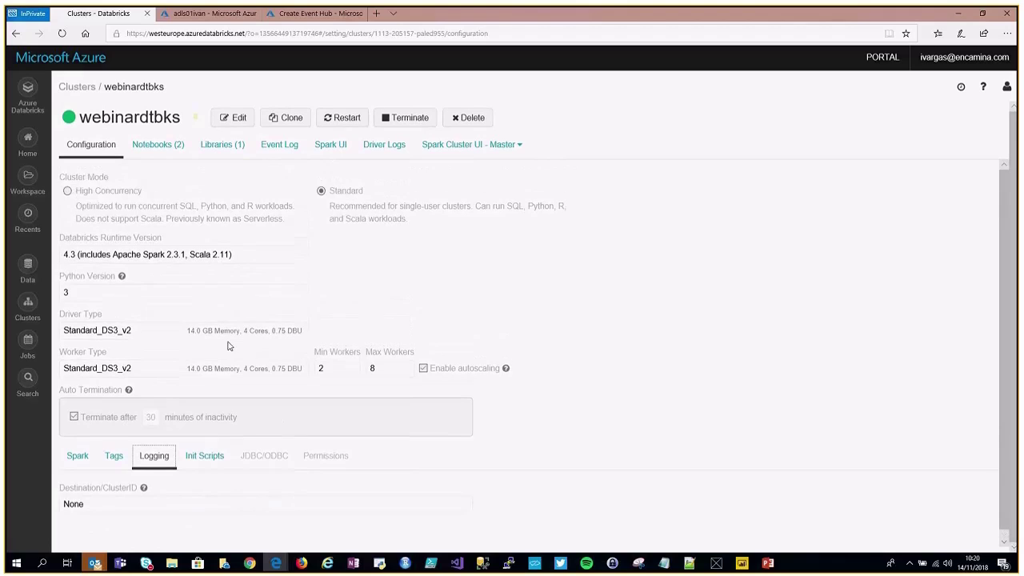
# View the cluster's libraries, its event log and the jobs in the Spark UI.
pyautogui.click(230, 146)
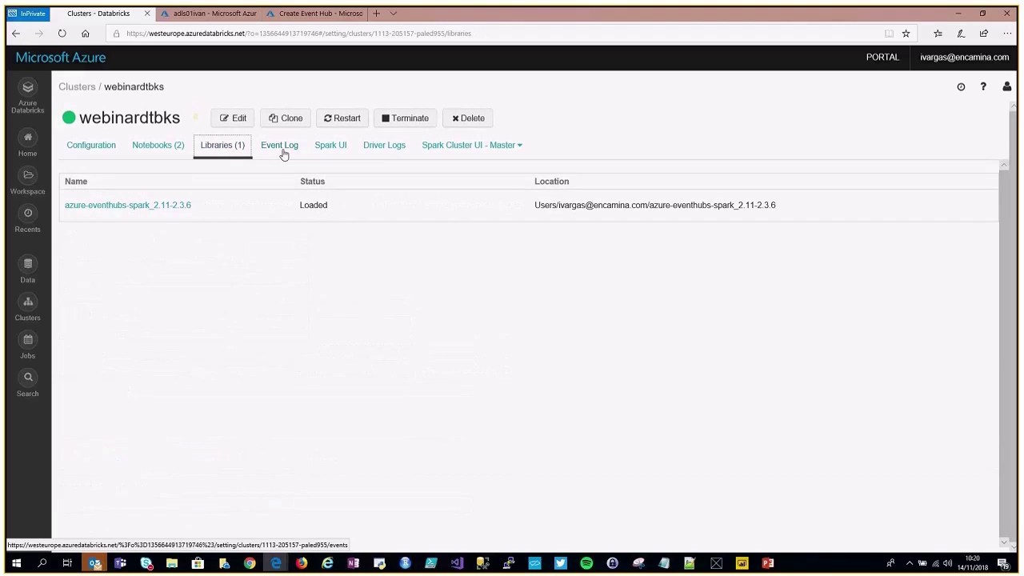
pyautogui.click(278, 150)
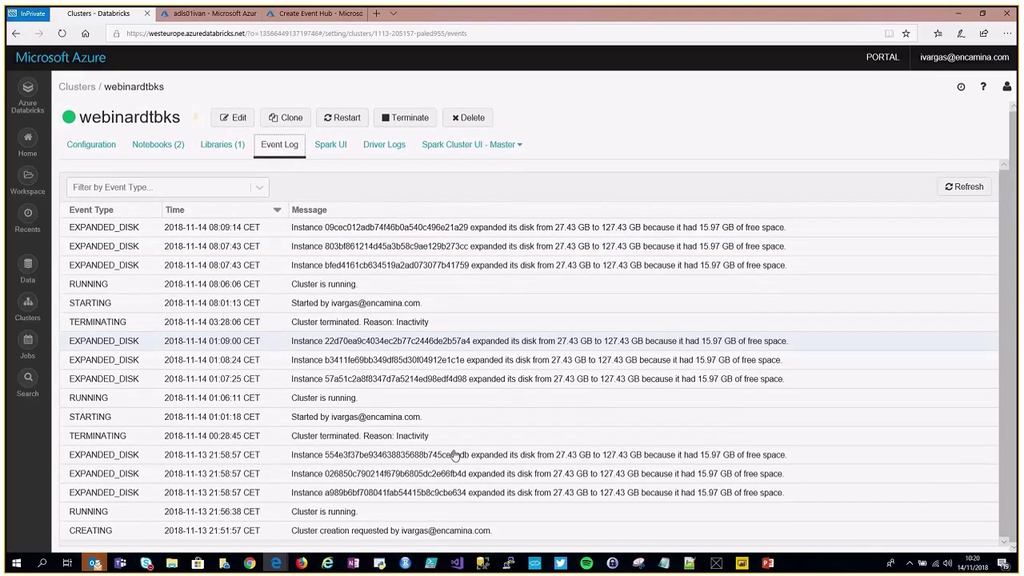
pyautogui.click(331, 148)
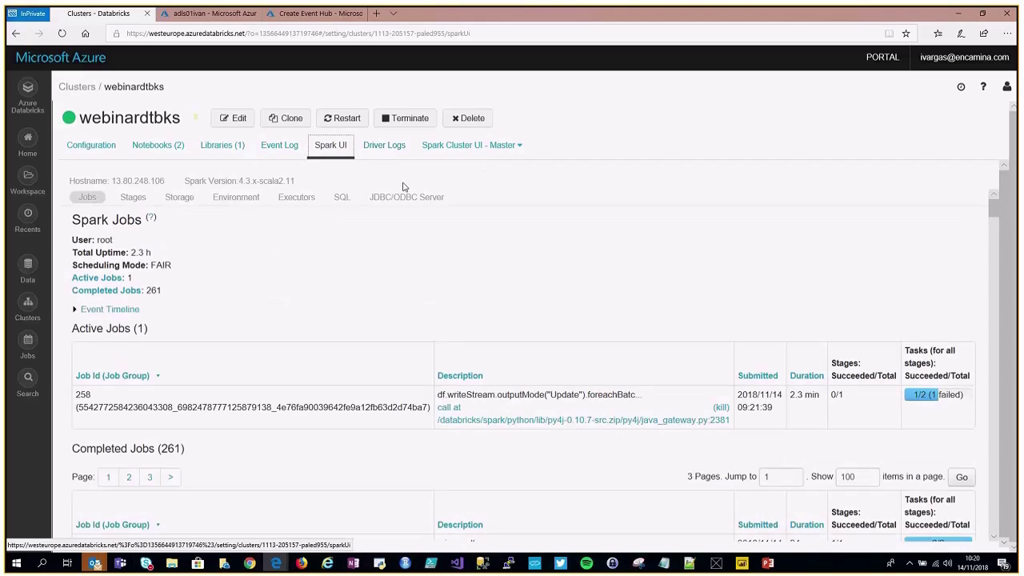
# Examine the standard output and standard error sections of the cluster's driver logs.
pyautogui.click(388, 148)
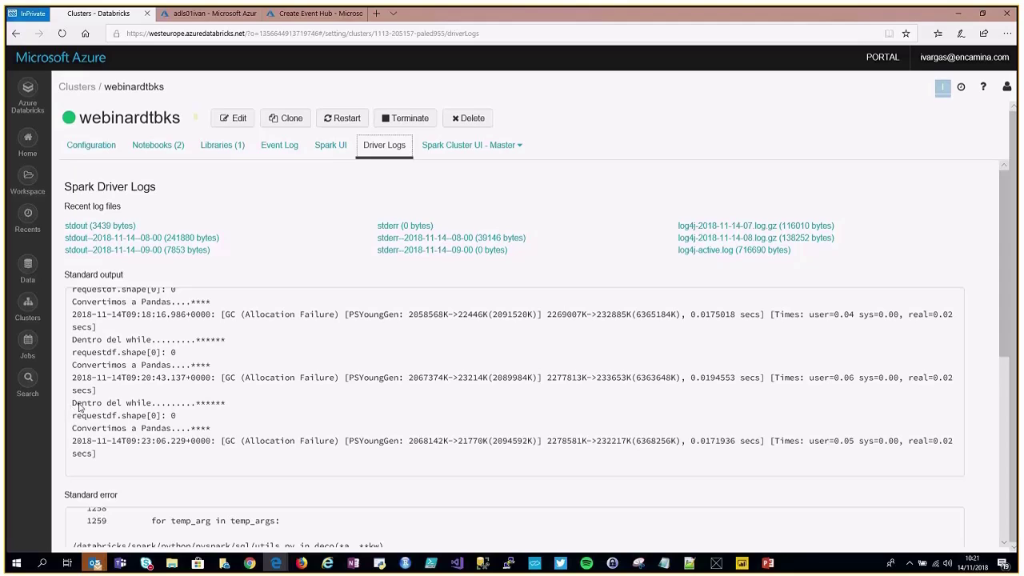
pyautogui.scroll(1, 131, 406)
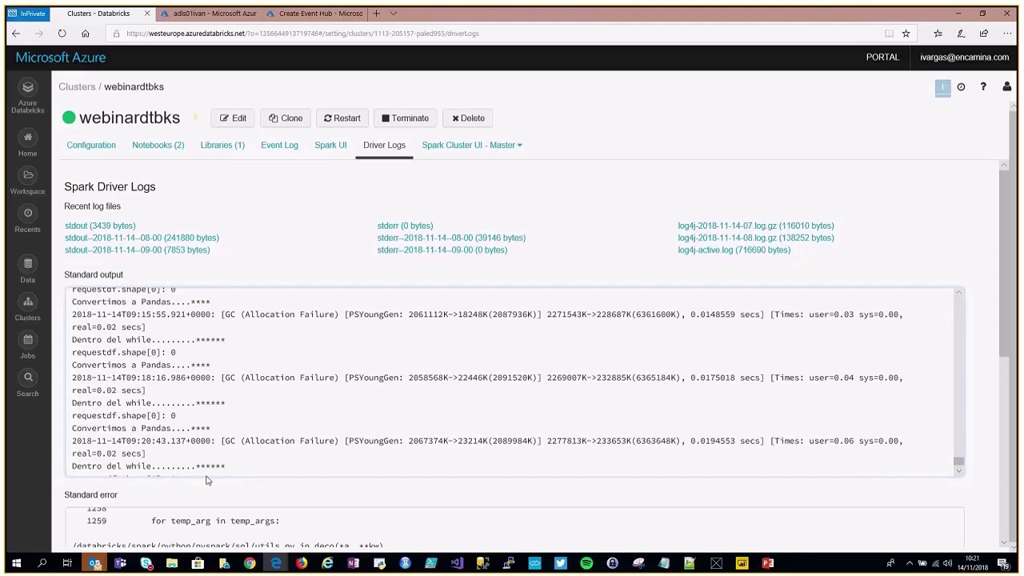
pyautogui.scroll(-1, 206, 448)
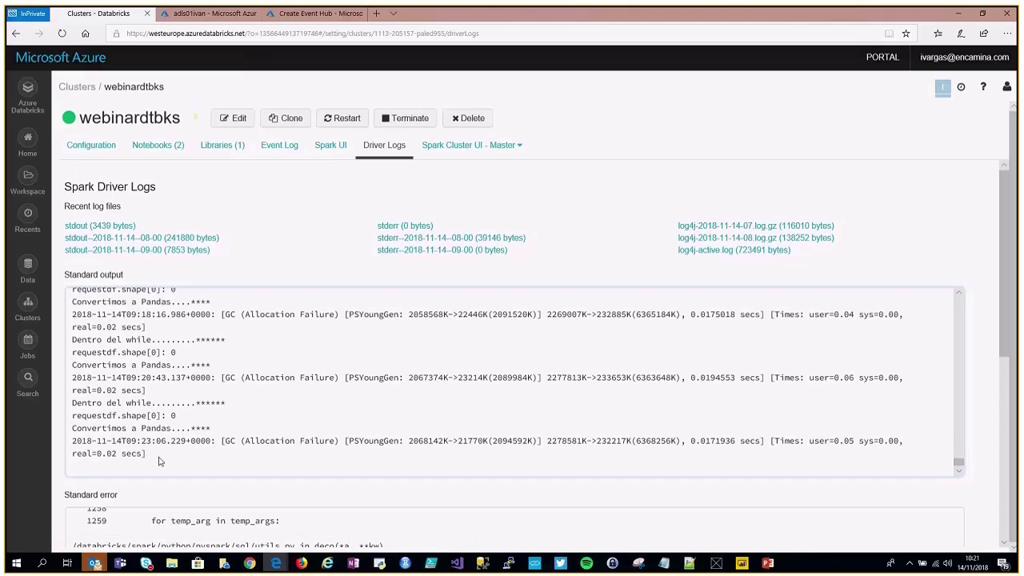
pyautogui.scroll(-1, 220, 449)
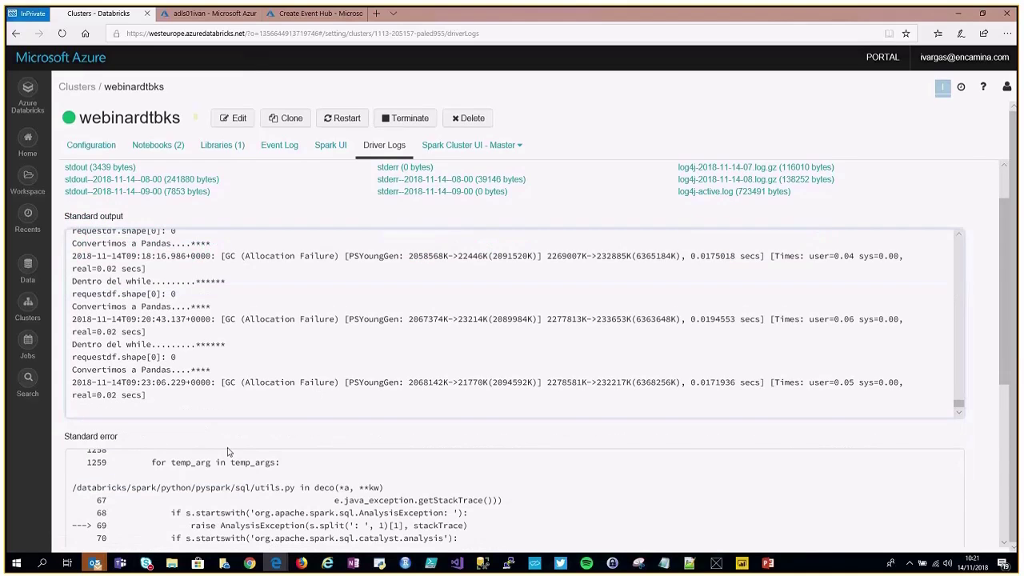
pyautogui.scroll(-3, 228, 453)
pyautogui.scroll(4, 285, 367)
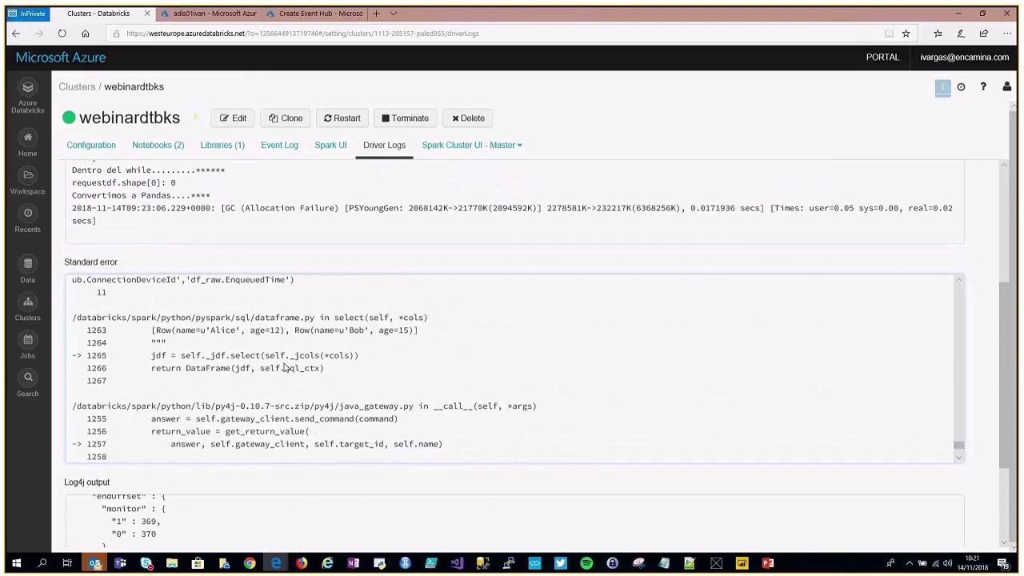
pyautogui.scroll(3, 286, 367)
pyautogui.scroll(12, 285, 367)
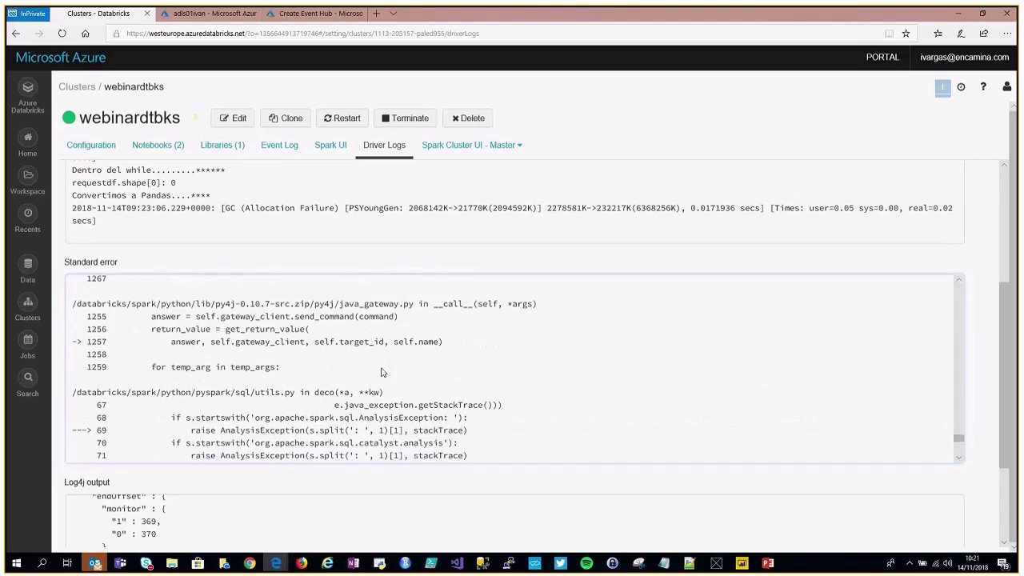
pyautogui.scroll(4, 400, 374)
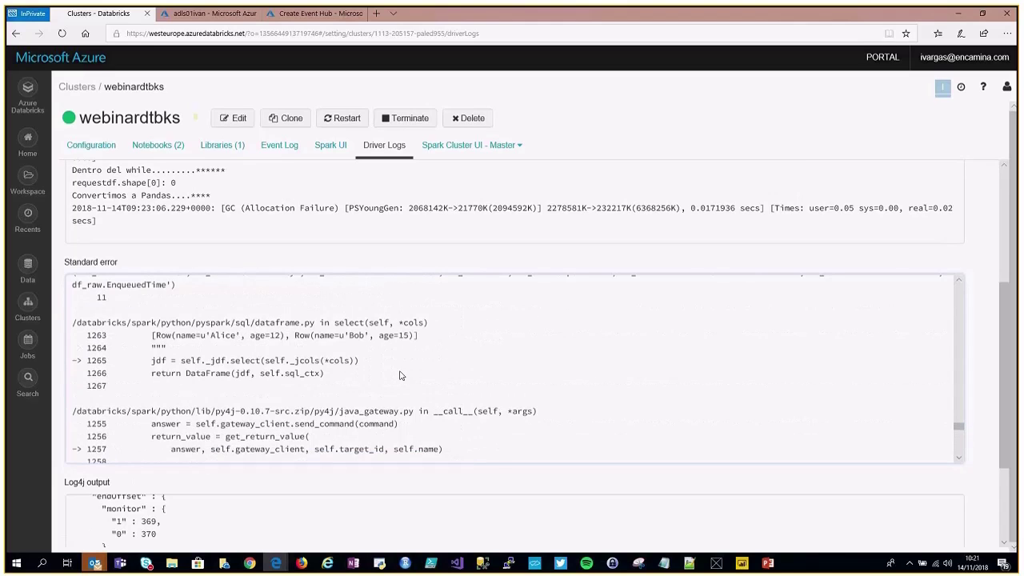
# Examine the Log4j output for the miconsulta streaming query's progress, including its sources, offsets and sink.
pyautogui.scroll(-6, 248, 505)
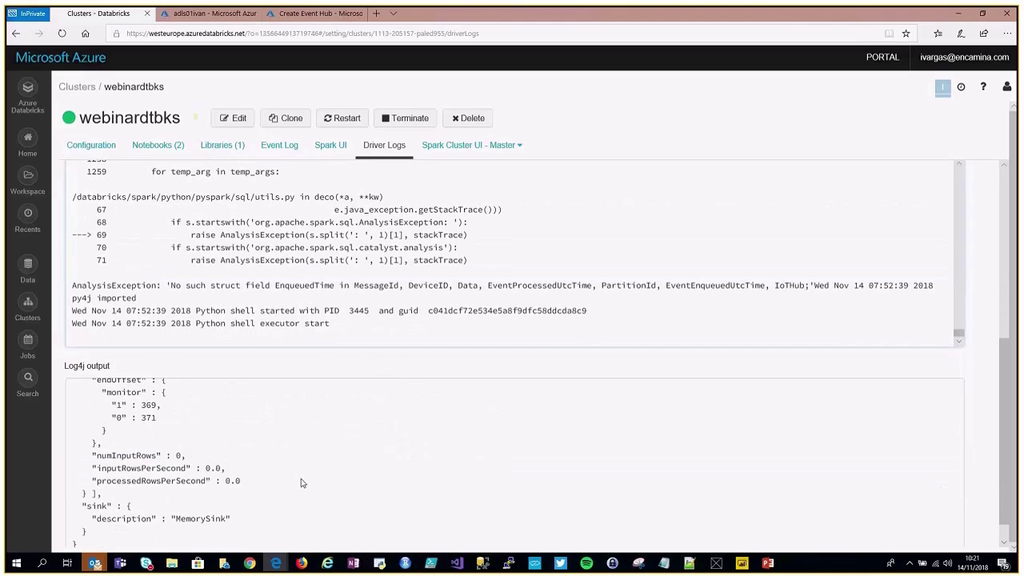
pyautogui.scroll(6, 132, 497)
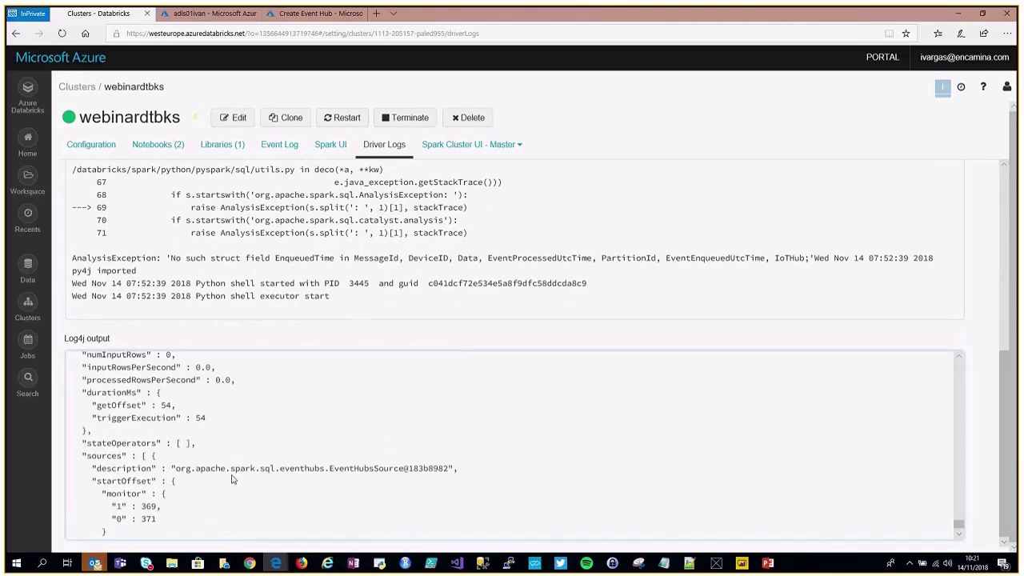
pyautogui.scroll(-5, 232, 480)
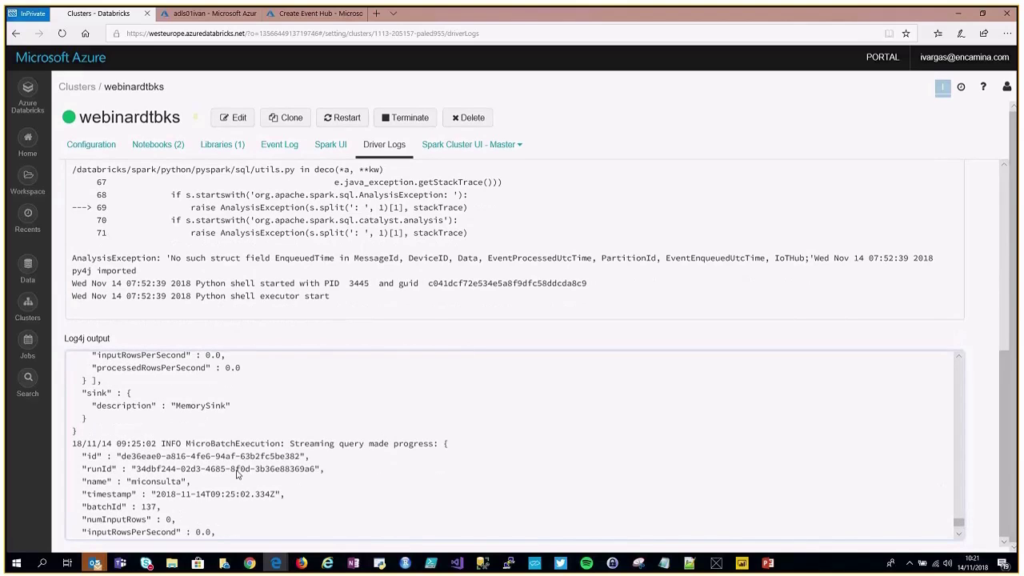
pyautogui.scroll(1, 244, 471)
pyautogui.scroll(-3, 248, 468)
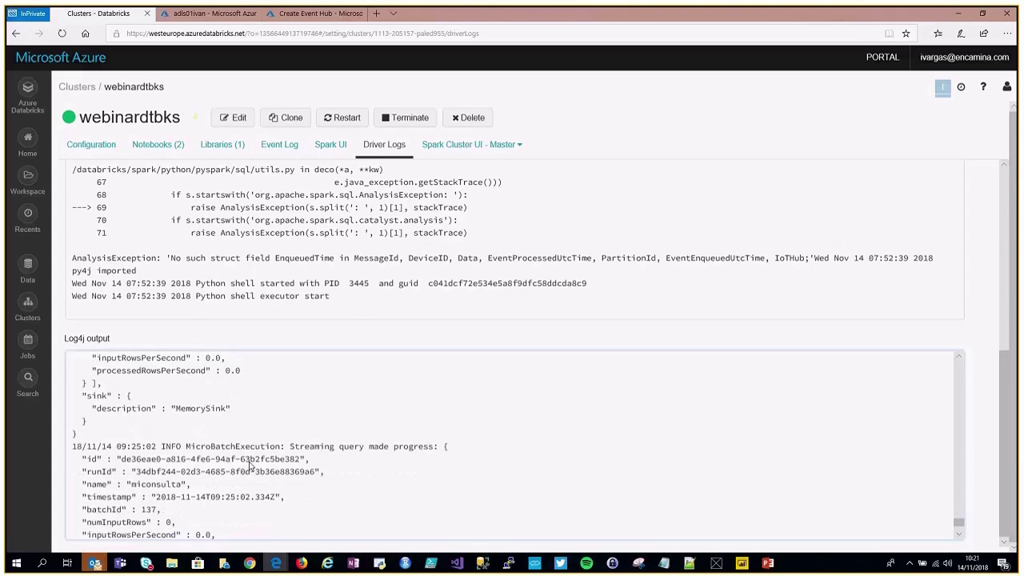
pyautogui.scroll(-2, 249, 467)
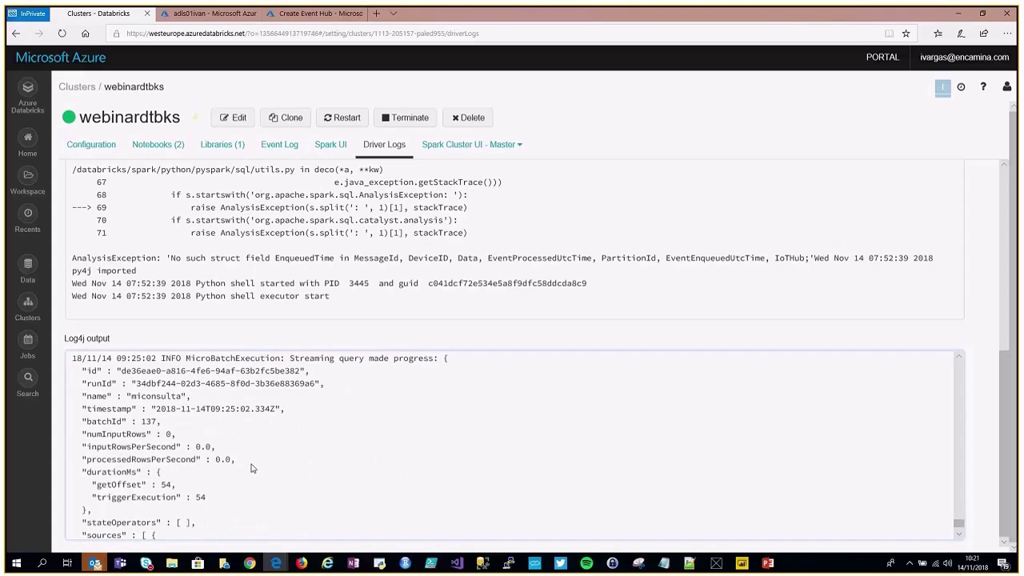
pyautogui.scroll(-6, 219, 482)
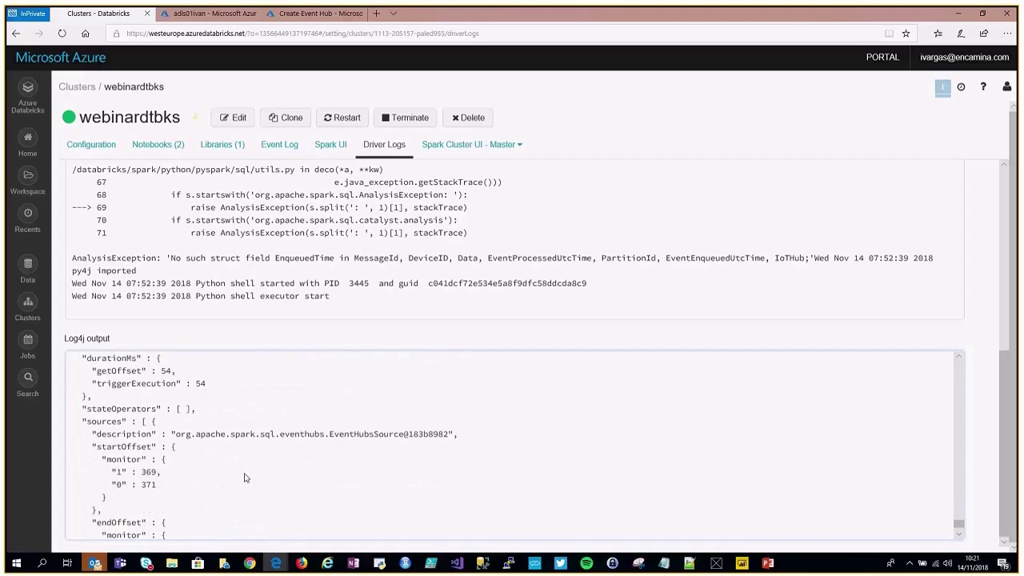
pyautogui.scroll(-1, 228, 481)
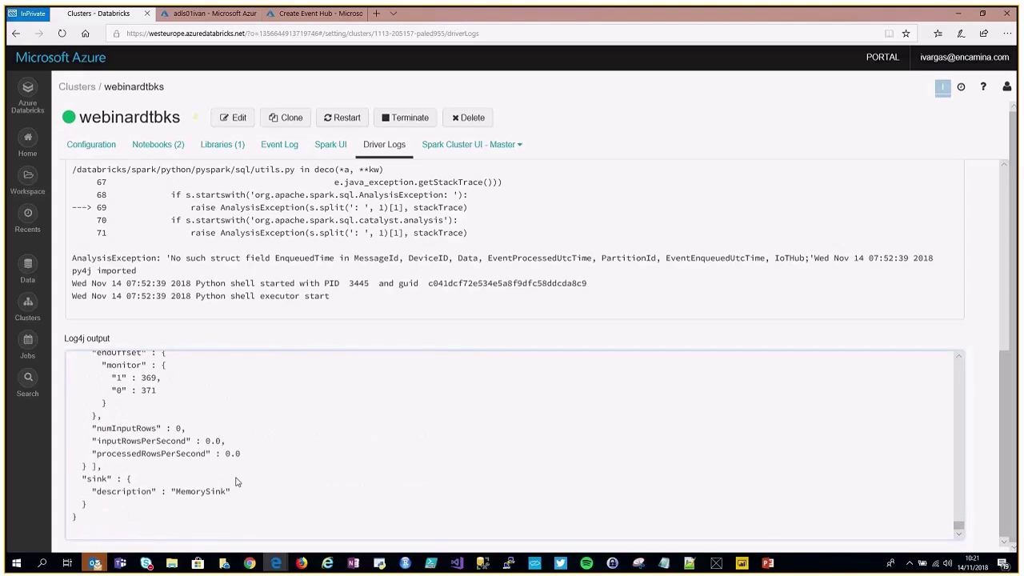
pyautogui.scroll(3, 232, 352)
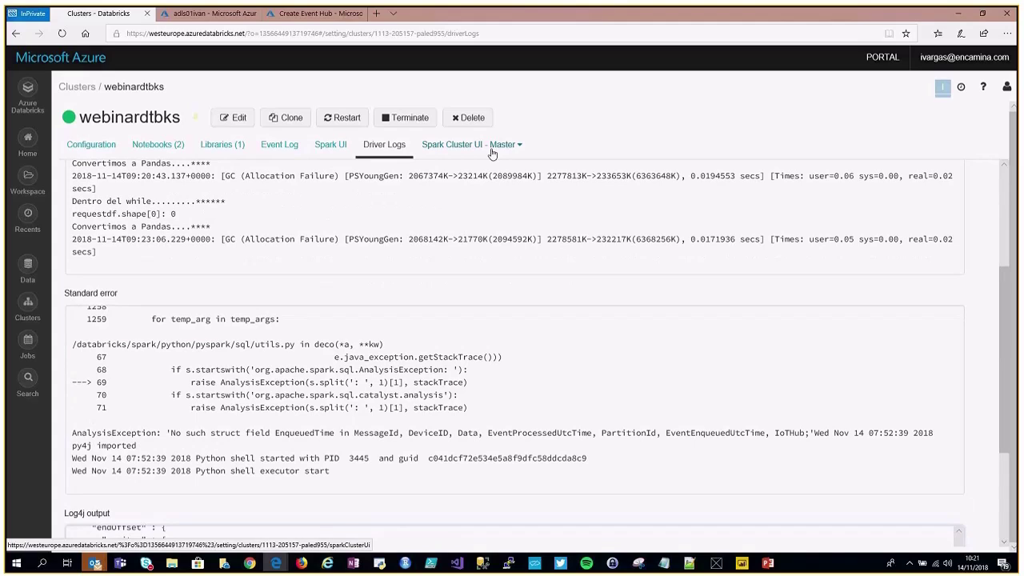
# Return to the cluster list and display the tables of the default database.
pyautogui.click(28, 311)
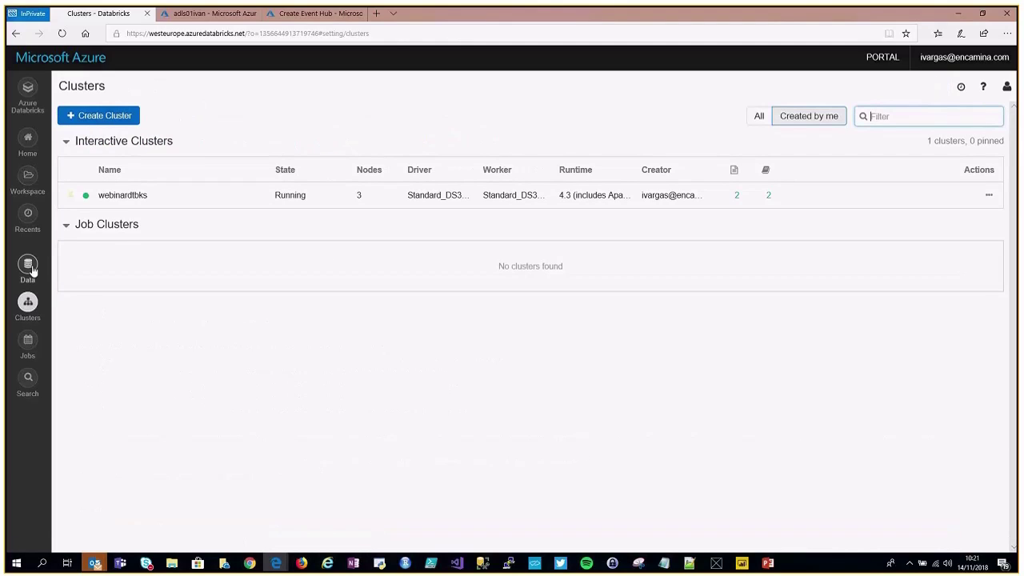
pyautogui.click(32, 270)
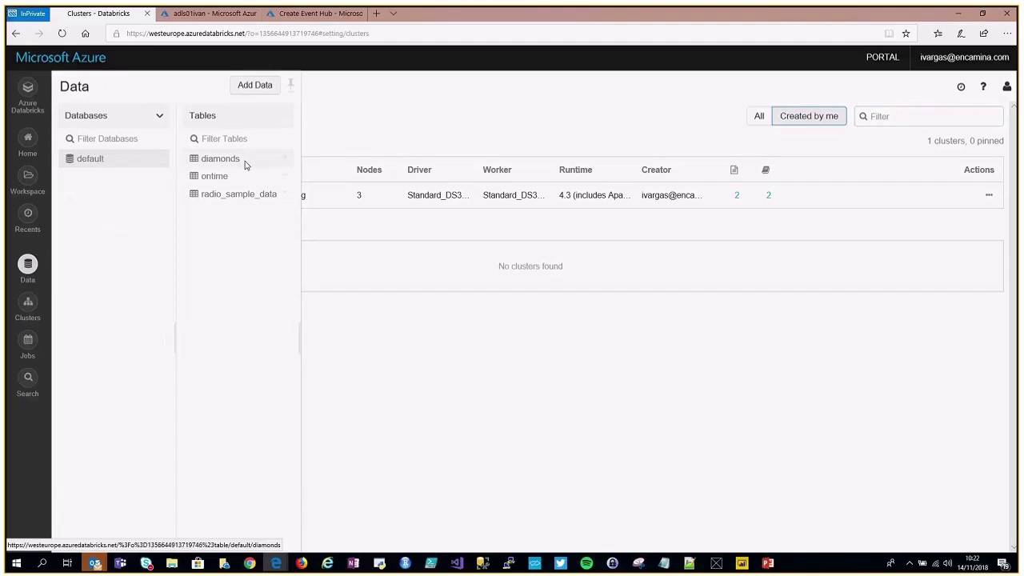
# Browse the workspace's Users folder and display the available actions for the signed-in user's home folder.
pyautogui.click(29, 177)
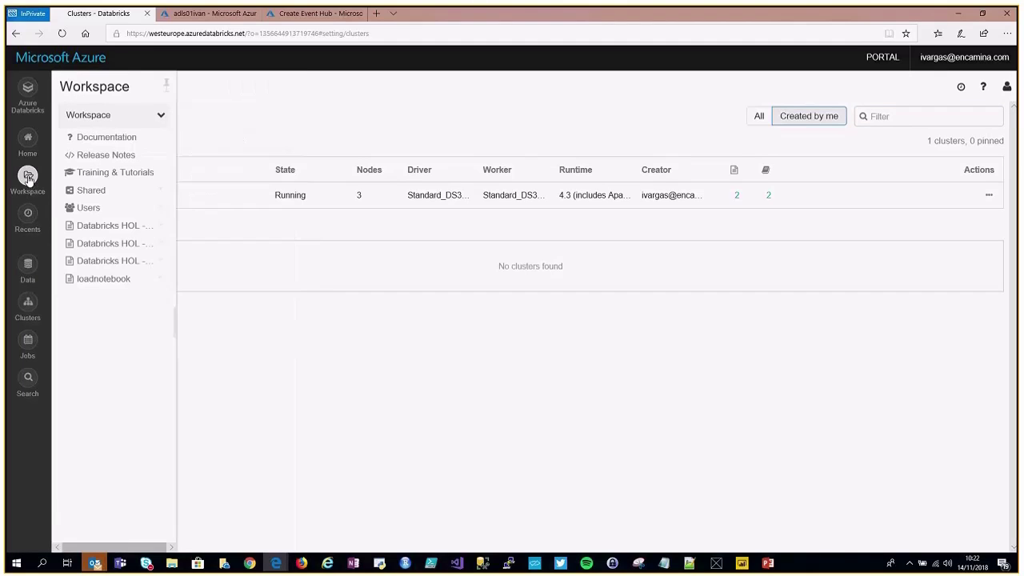
pyautogui.click(114, 214)
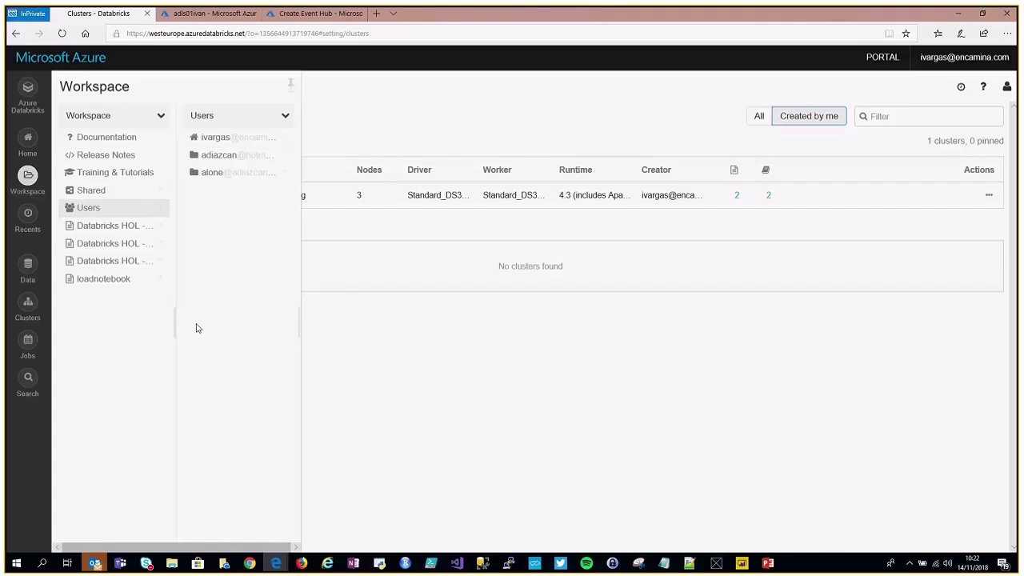
pyautogui.click(288, 143)
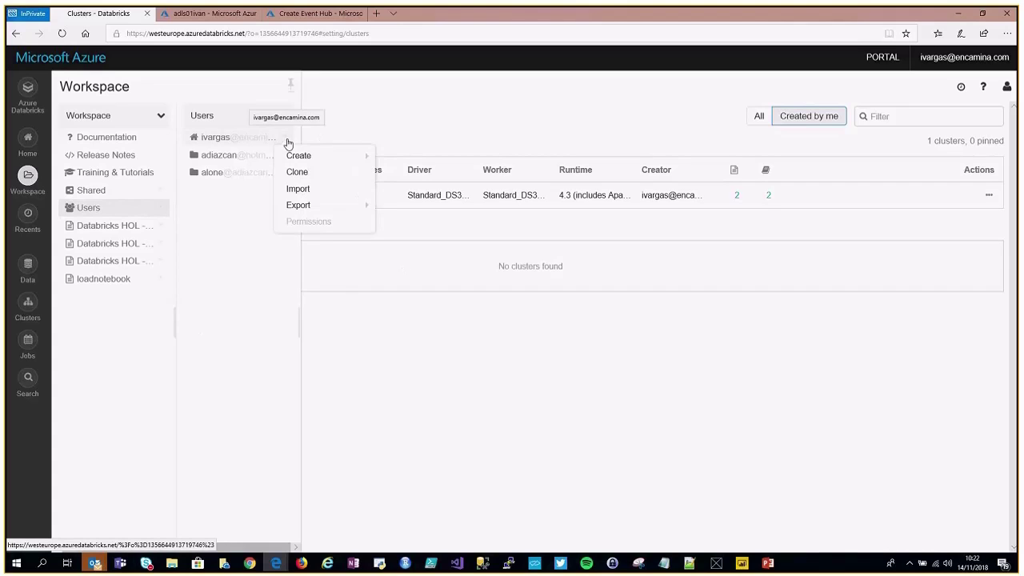
pyautogui.moveTo(297, 160)
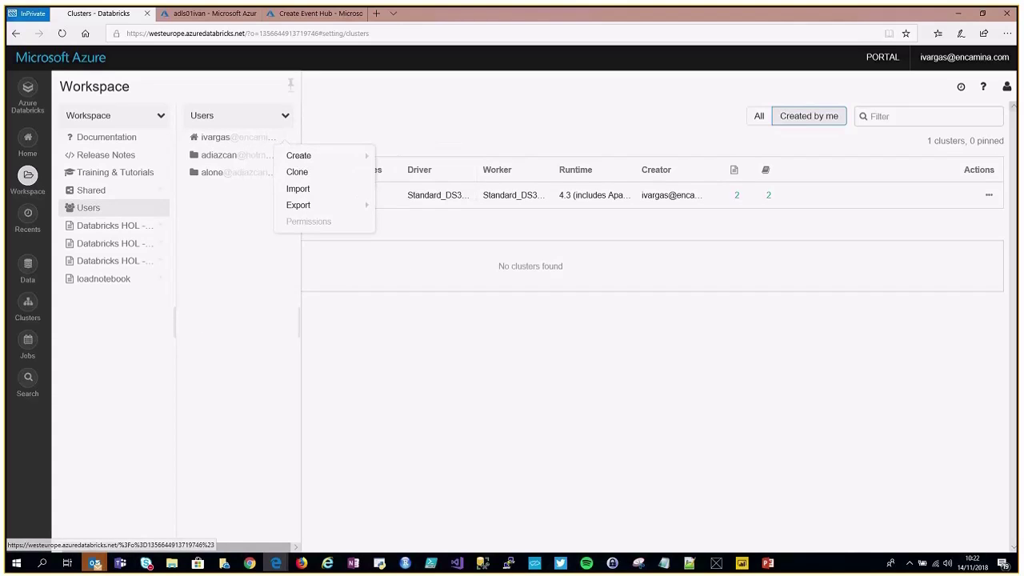
# View the user settings for access tokens, Git integration with its provider choices, and notebooks.
pyautogui.click(1007, 88)
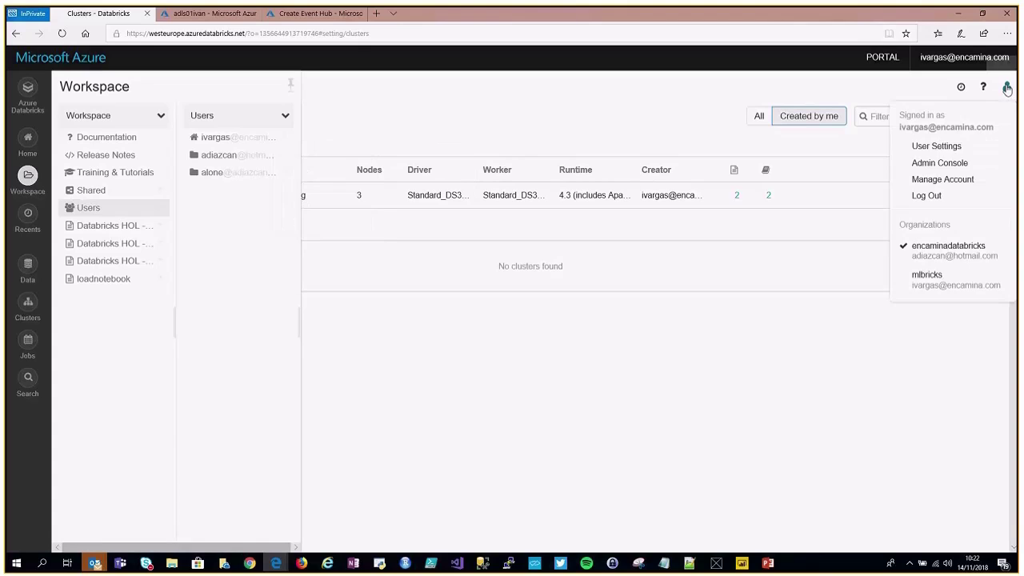
pyautogui.click(938, 147)
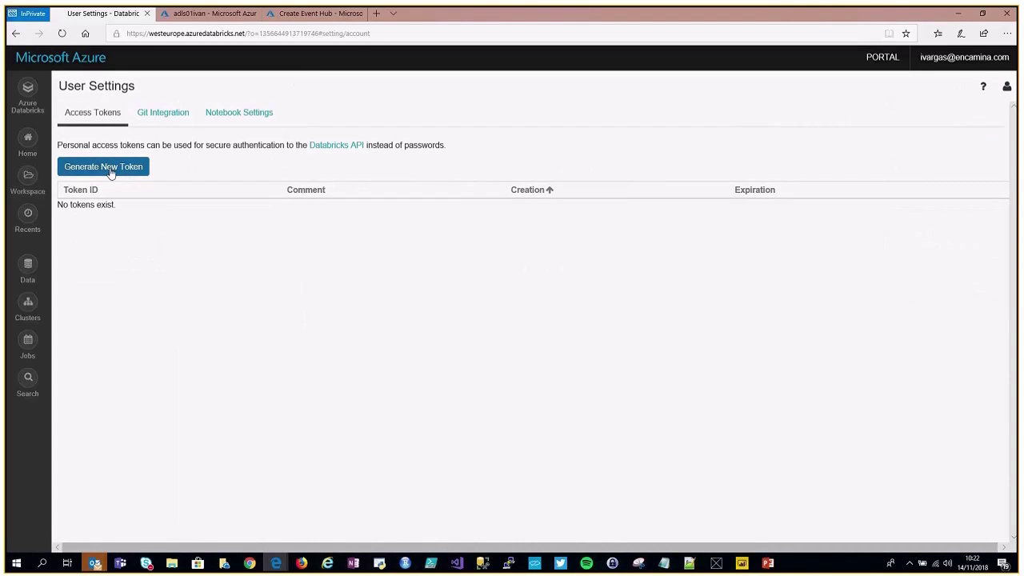
pyautogui.click(170, 121)
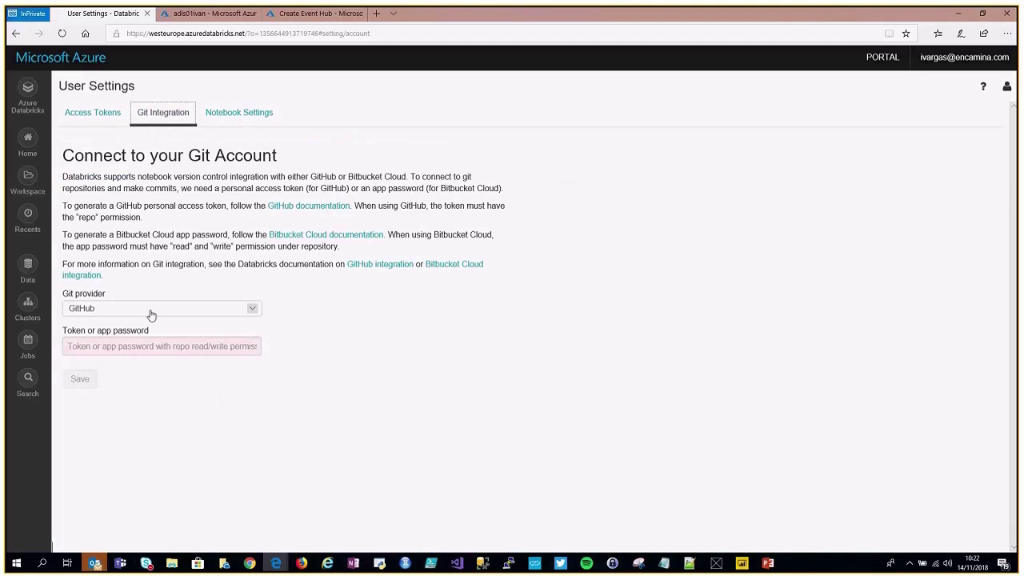
pyautogui.click(152, 312)
pyautogui.click(153, 309)
pyautogui.click(239, 112)
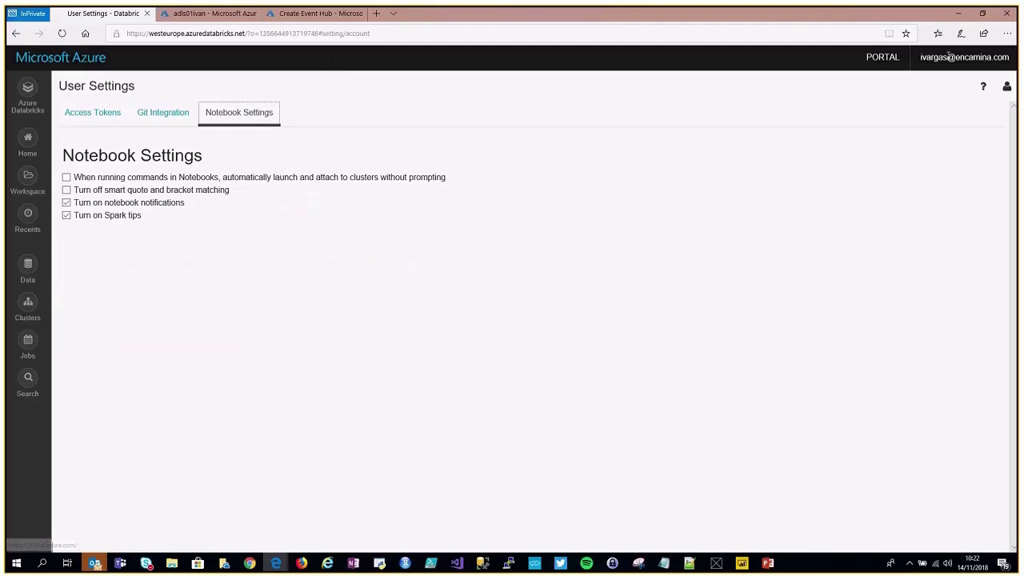
# Open the FromEventHubToDWH notebook from the WebinarEncamina folder in the user's home folder and clear all its notifications.
pyautogui.click(27, 178)
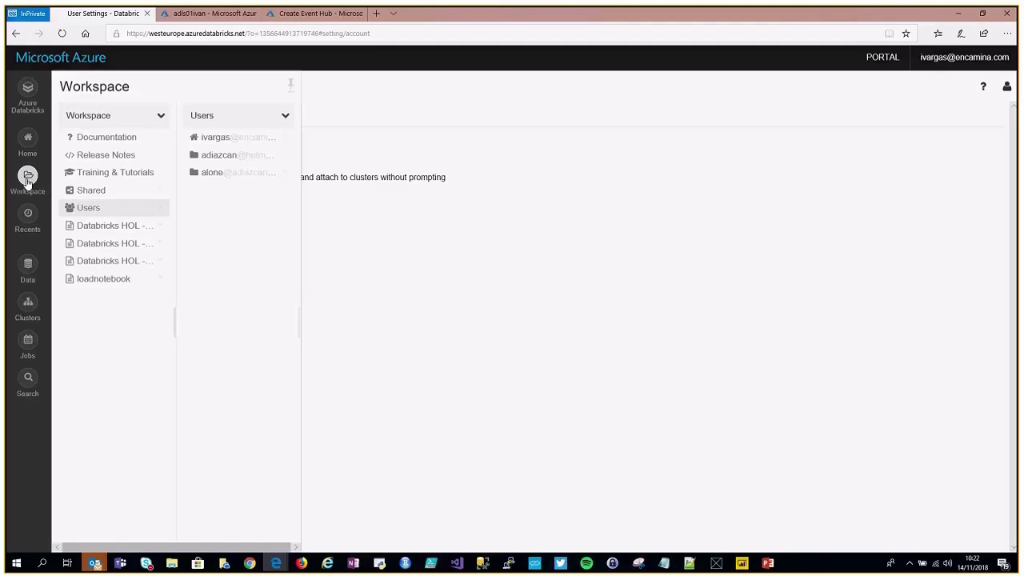
pyautogui.click(232, 140)
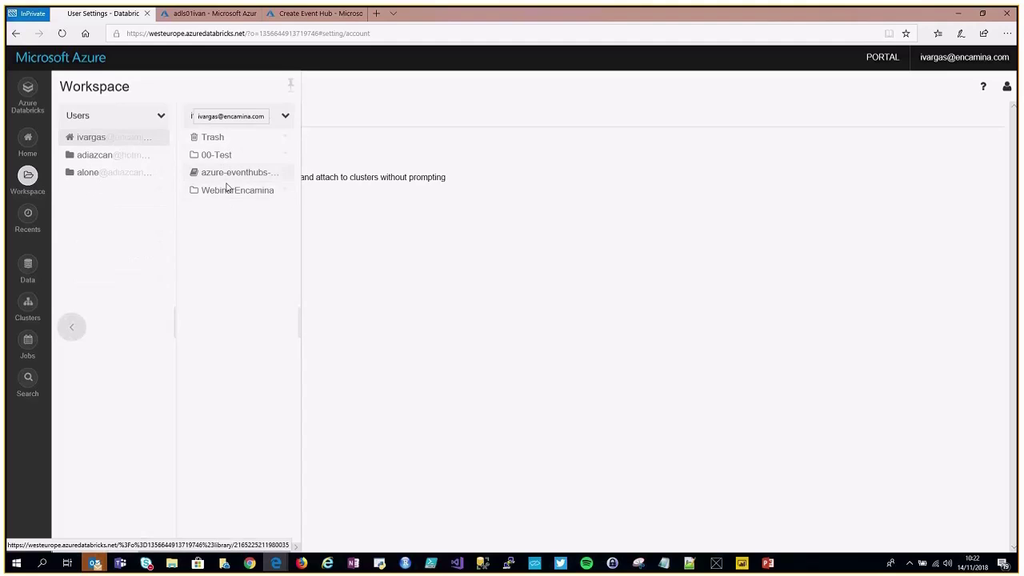
pyautogui.click(229, 191)
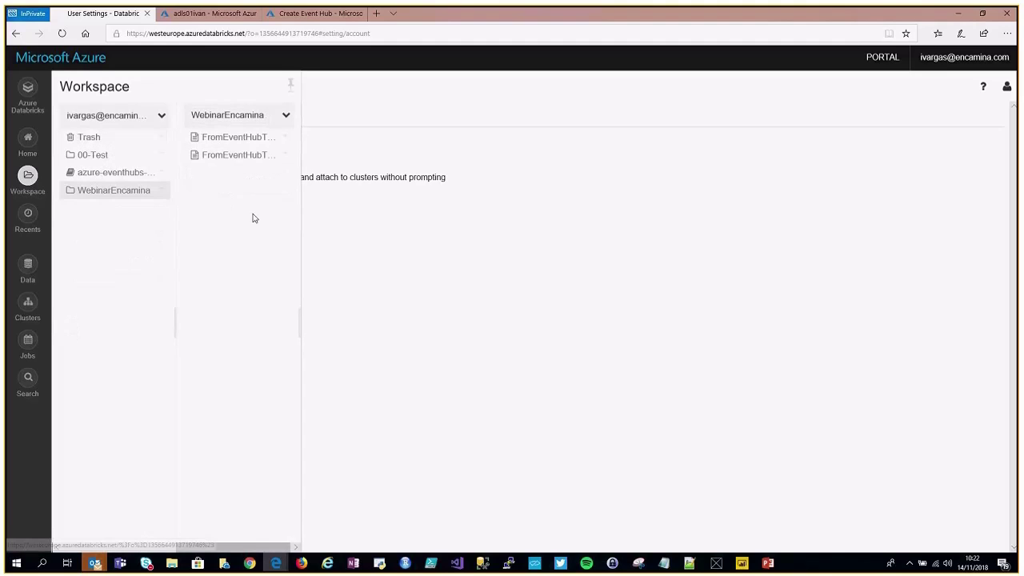
pyautogui.click(240, 143)
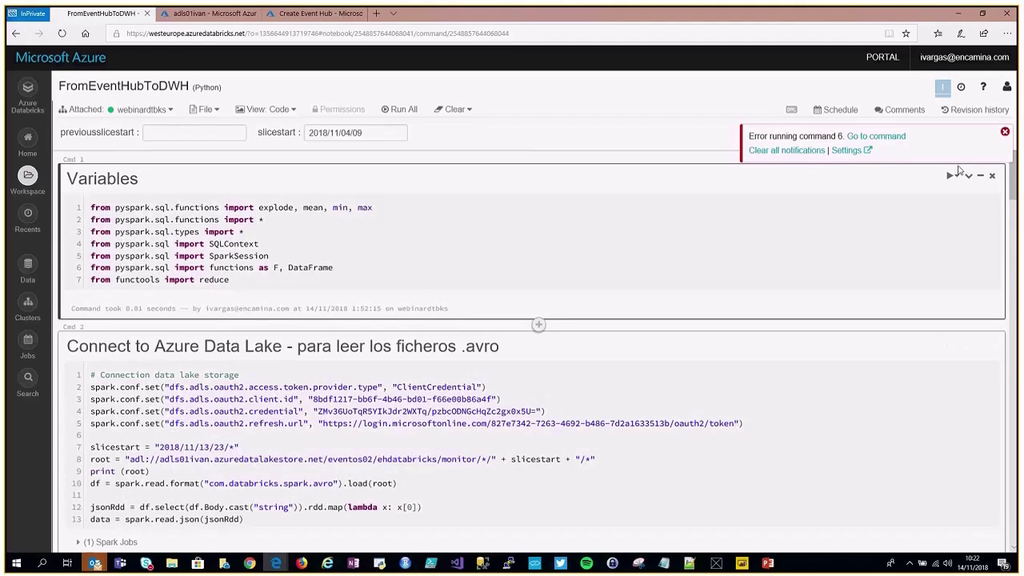
pyautogui.click(821, 151)
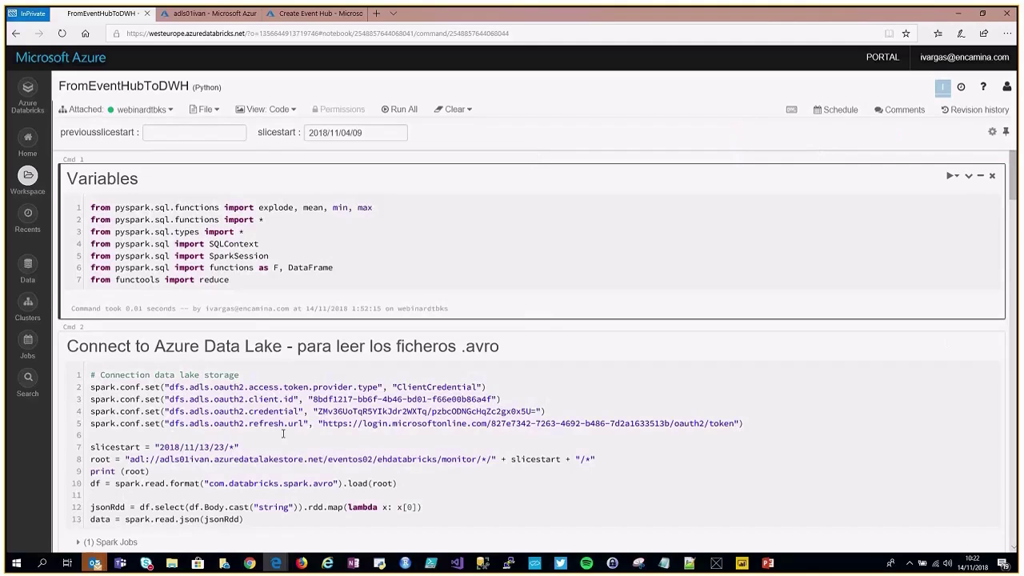
# Switch to the webinar databricks.pptx presentation in PowerPoint to view the "Arquitectura - Demos" slide.
pyautogui.moveTo(95, 563)
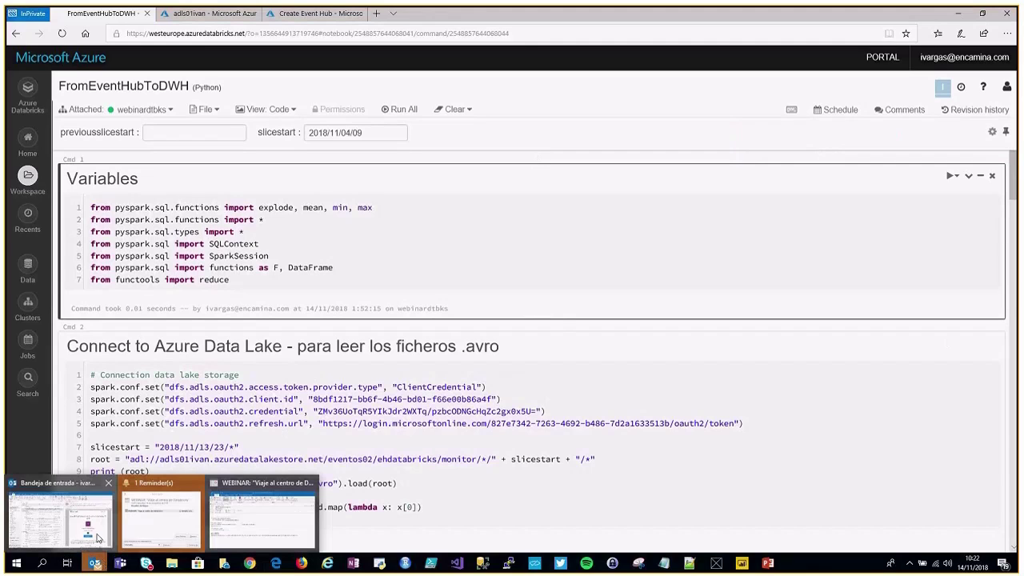
pyautogui.click(460, 256)
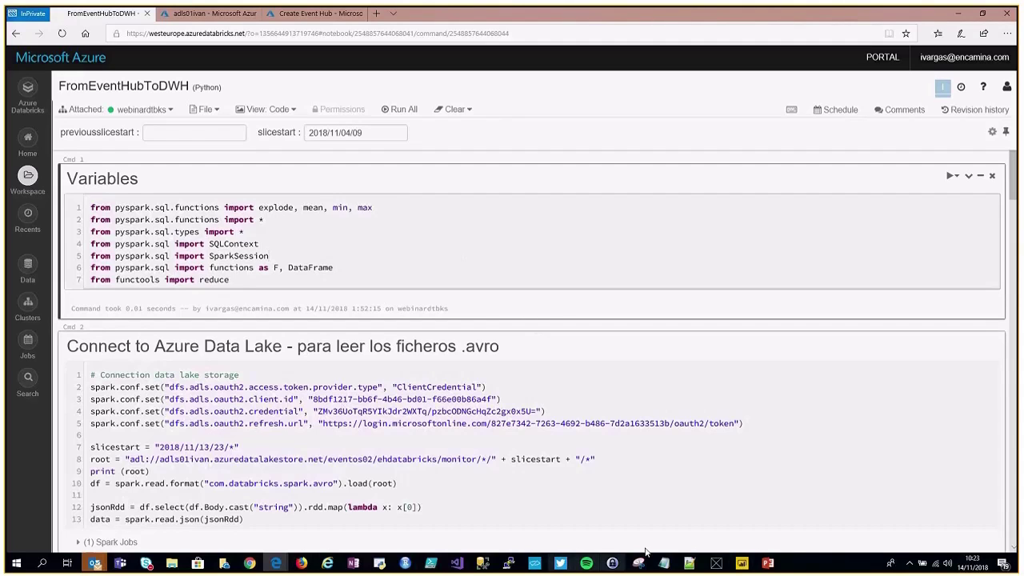
pyautogui.click(769, 564)
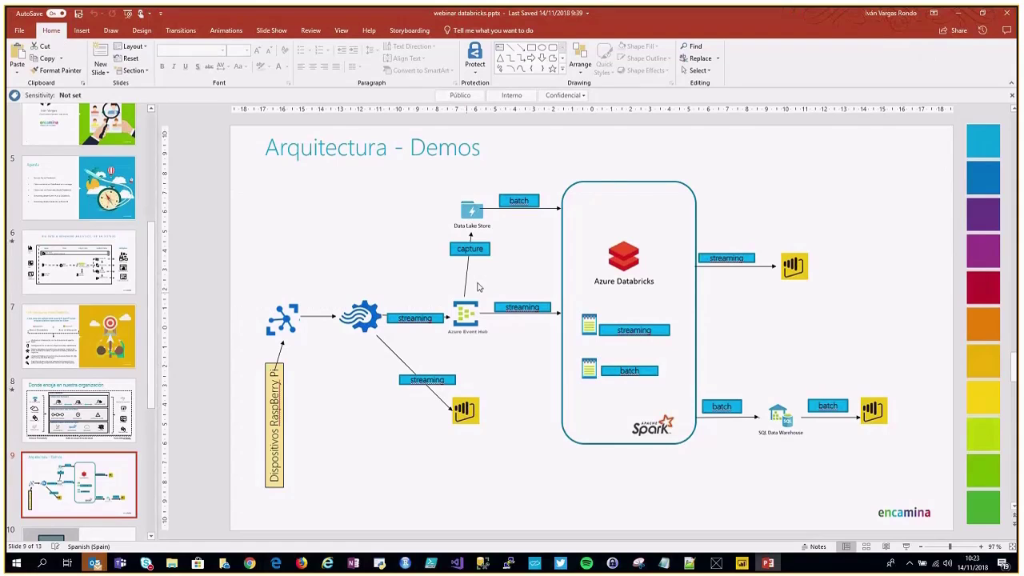